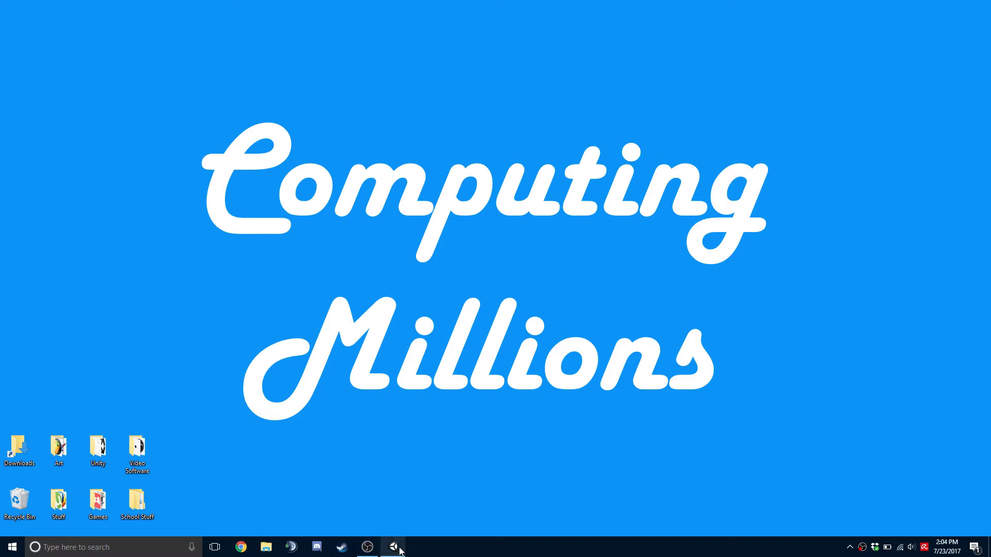
# Delete the NetworkManager object from the Unity scene Hierarchy.
pyautogui.moveTo(400, 551)
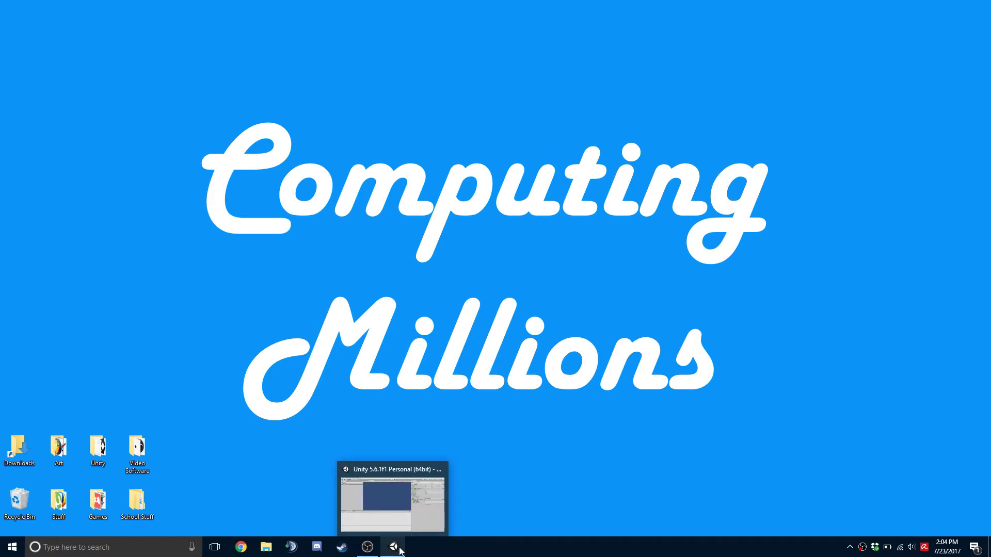
pyautogui.click(401, 551)
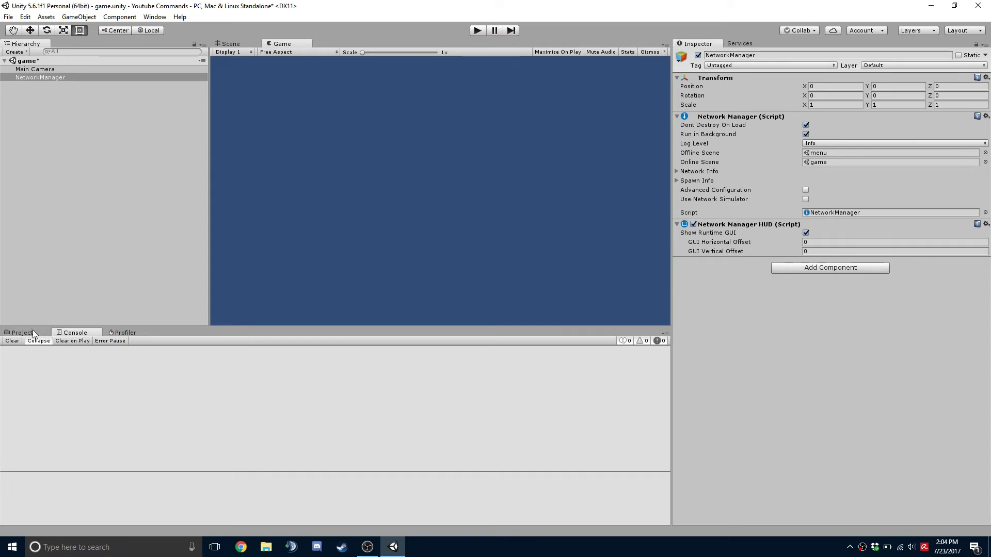
pyautogui.rightClick(76, 77)
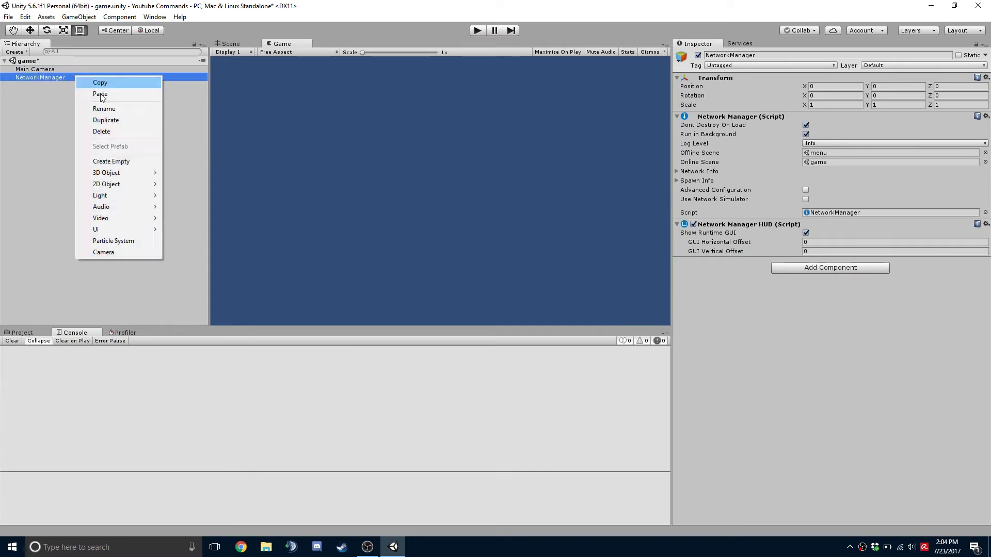
pyautogui.click(113, 131)
# Delete both the game and menu scene assets from the Project's Assets folder.
pyautogui.click(20, 332)
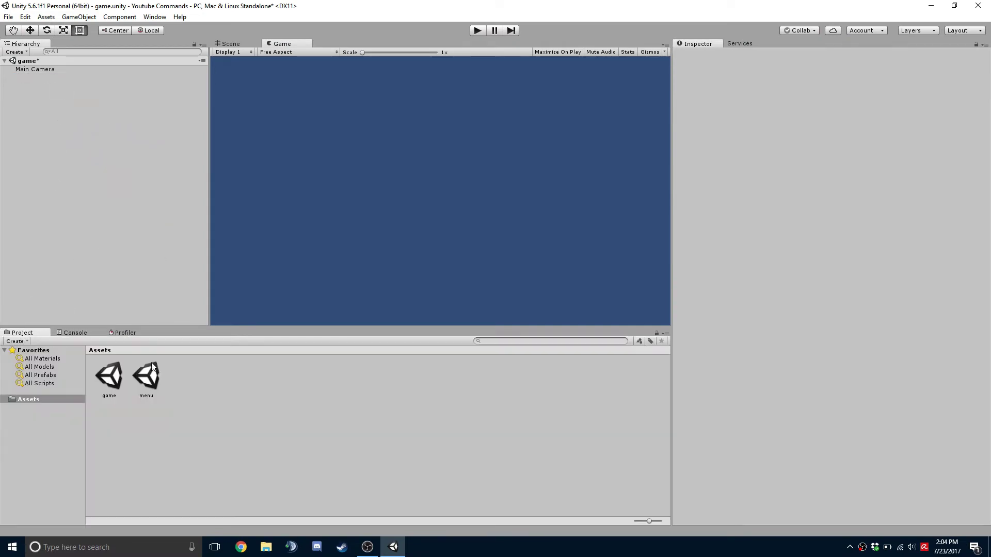
pyautogui.click(147, 379)
pyautogui.keyDown('ctrl'); pyautogui.click(111, 378); pyautogui.keyUp('ctrl')
pyautogui.rightClick(110, 374)
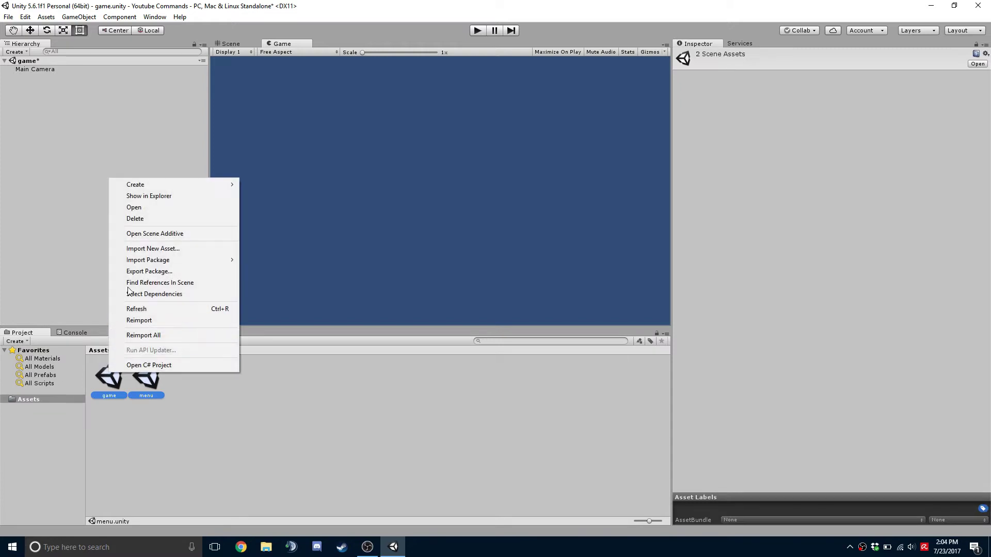
pyautogui.click(135, 218)
pyautogui.click(532, 298)
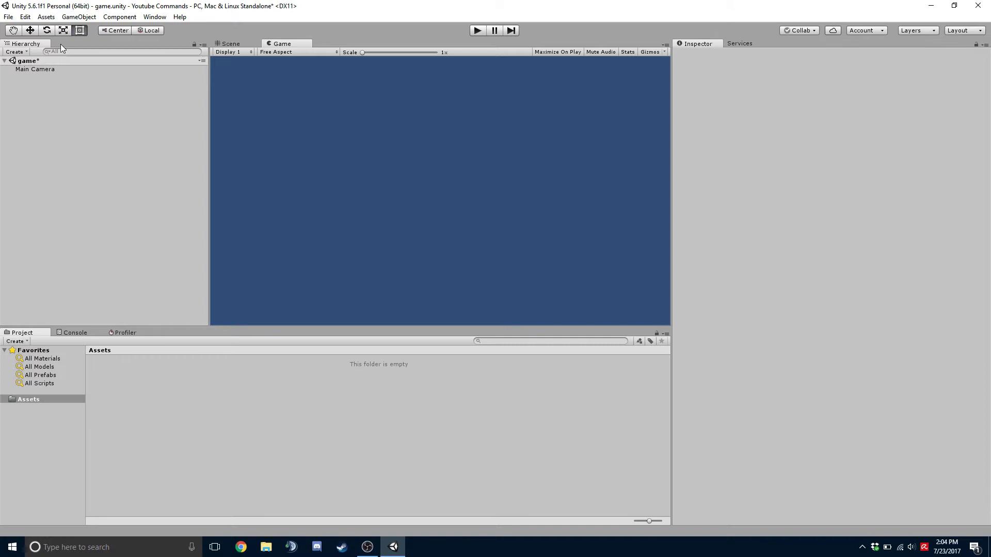
# Save the current scene as 'menu', then save it again as 'game'.
pyautogui.click(7, 17)
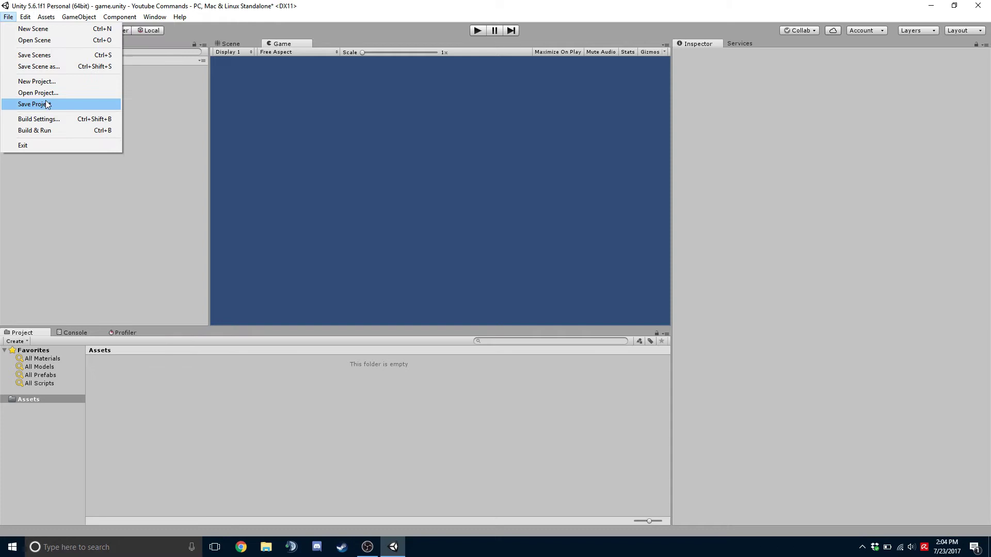
pyautogui.click(57, 66)
pyautogui.write('m')
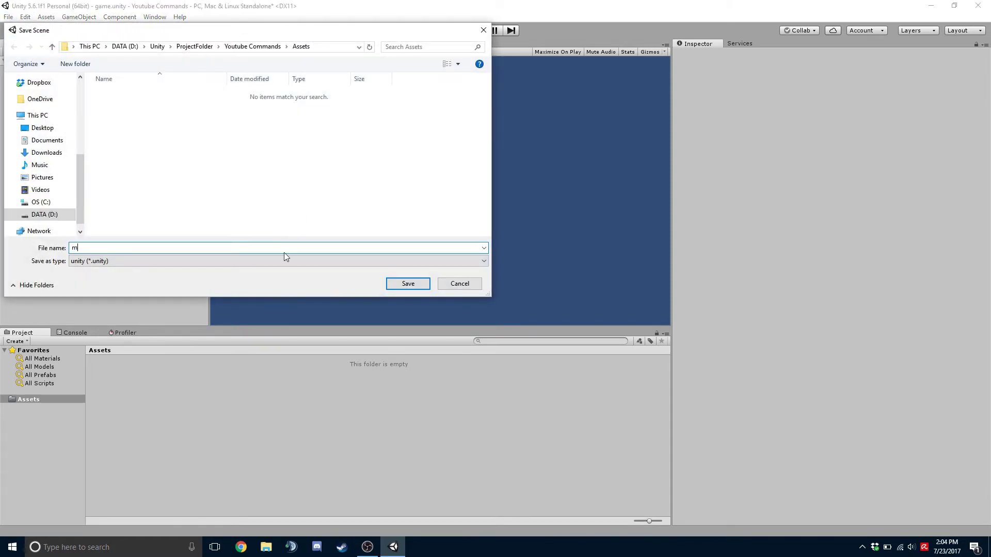
pyautogui.write('enu')
pyautogui.press('Return')
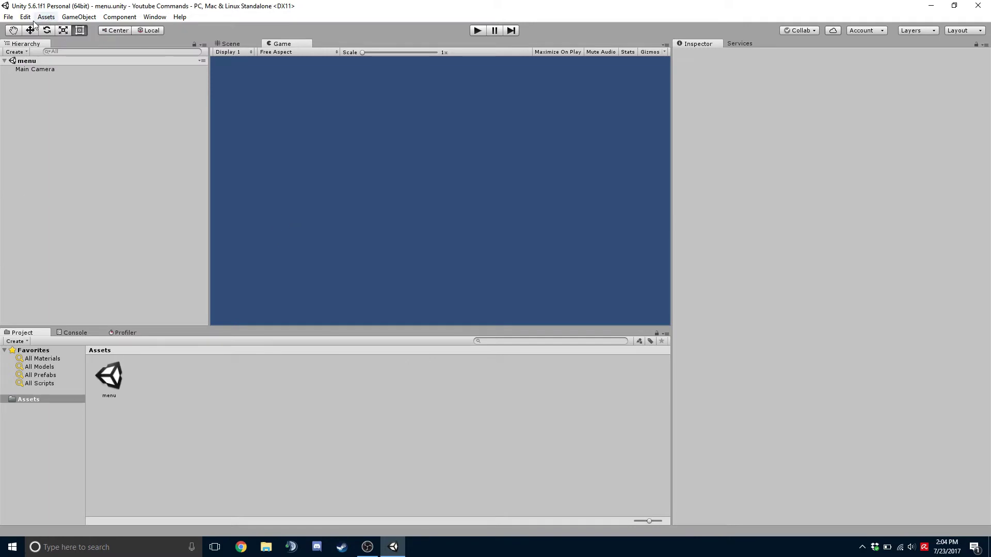
pyautogui.click(8, 17)
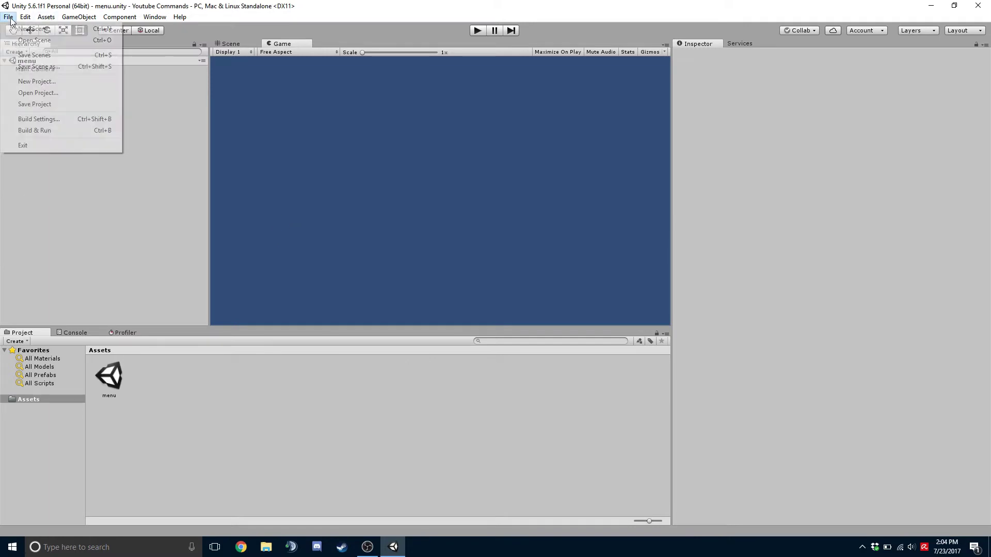
pyautogui.click(52, 66)
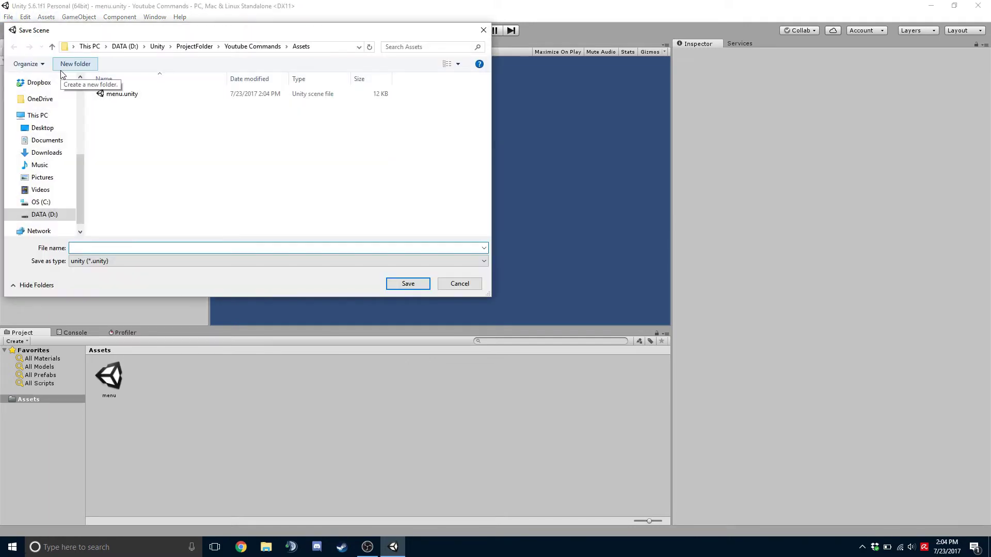
pyautogui.write('game')
pyautogui.press('Return')
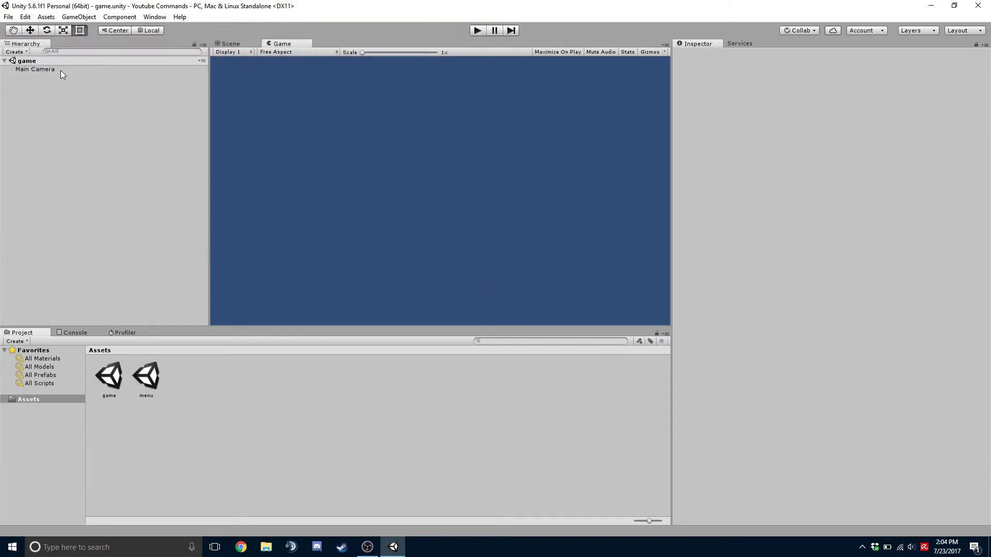
# Check that Build Settings lists menu as scene 0 and game as scene 1.
pyautogui.click(8, 17)
pyautogui.click(42, 121)
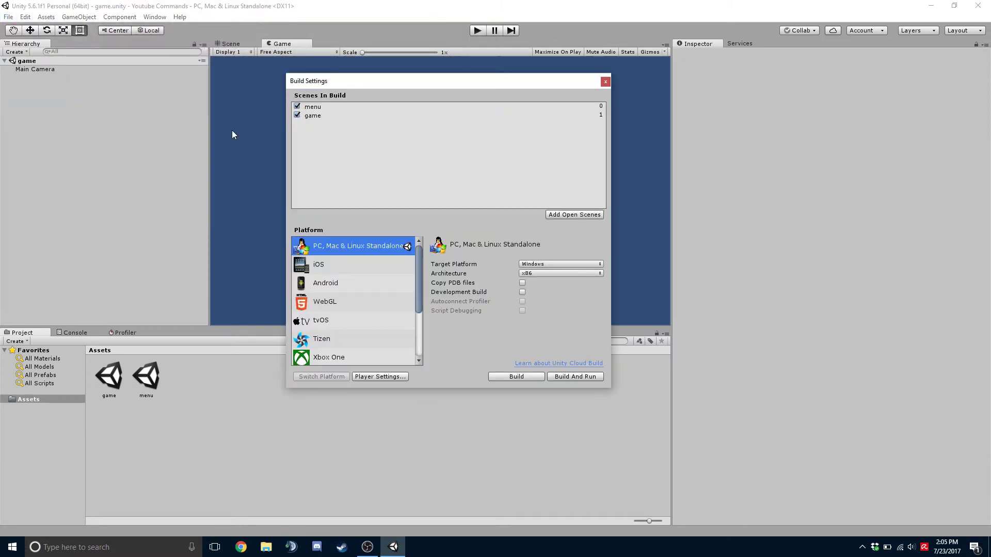
pyautogui.click(330, 114)
pyautogui.click(318, 106)
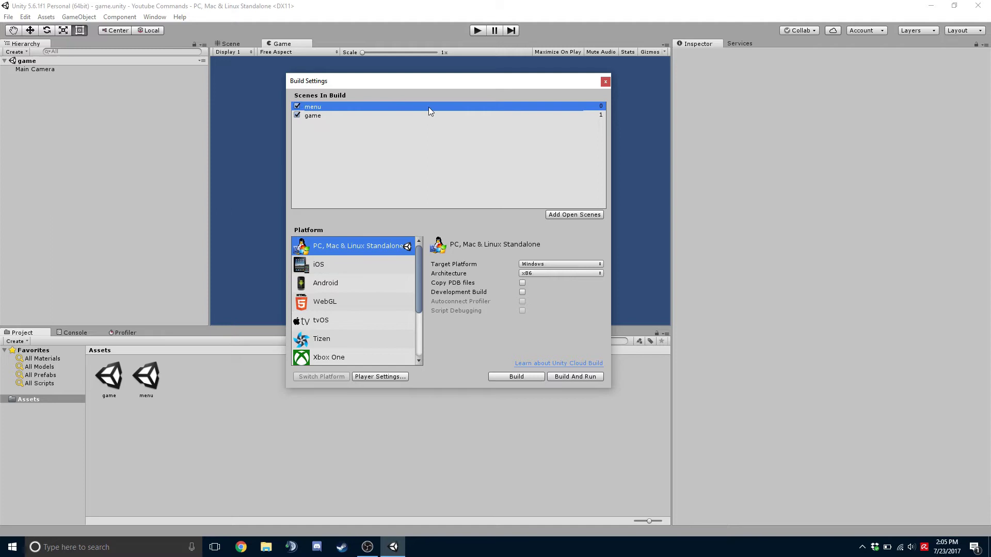
pyautogui.click(605, 81)
# Create an empty object in the Hierarchy named NetworkManager.
pyautogui.rightClick(75, 121)
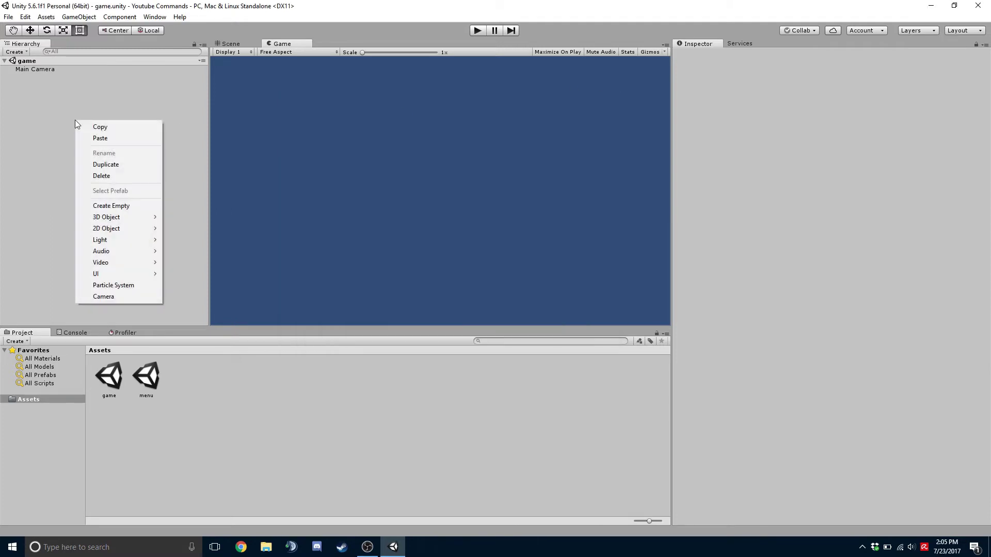
pyautogui.click(131, 206)
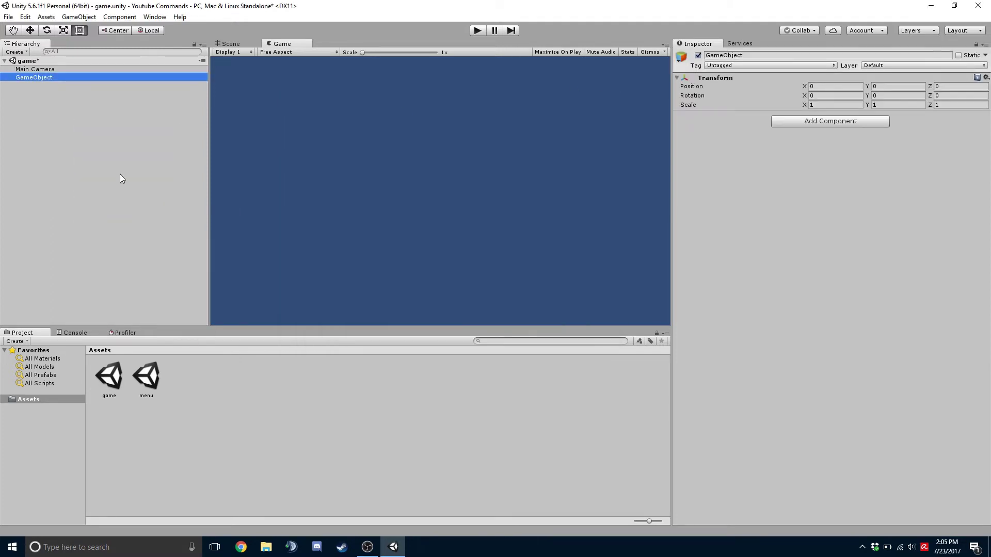
pyautogui.click(774, 56)
pyautogui.write('Netwo')
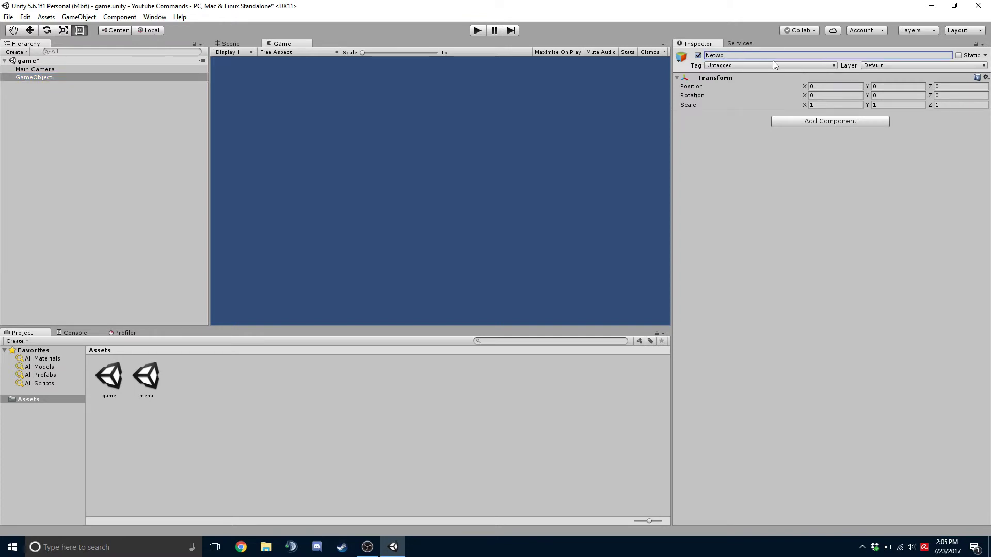
pyautogui.write('rkManager')
pyautogui.press('Return')
# Add NetworkManager and NetworkManagerHUD components to it, then enter play mode.
pyautogui.click(793, 120)
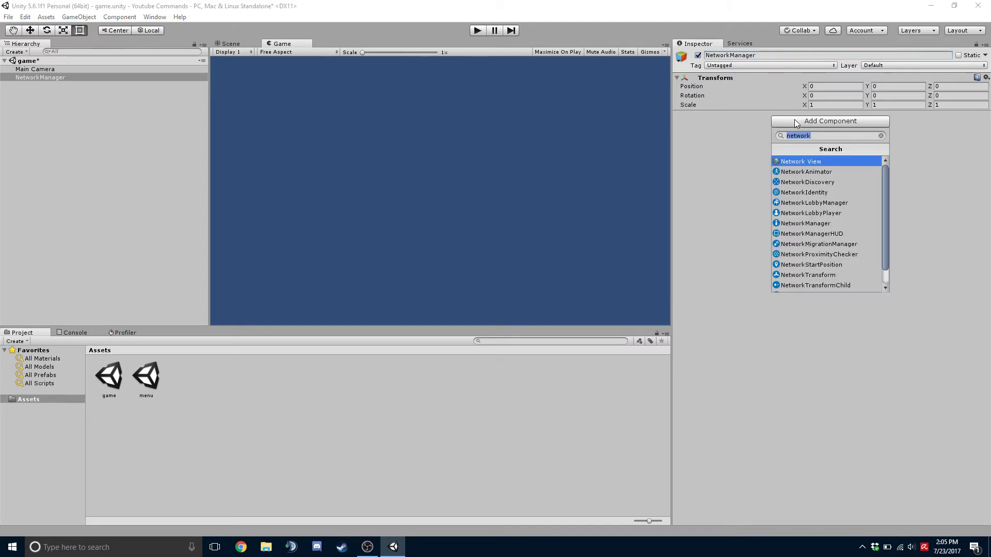
pyautogui.click(841, 224)
pyautogui.click(818, 229)
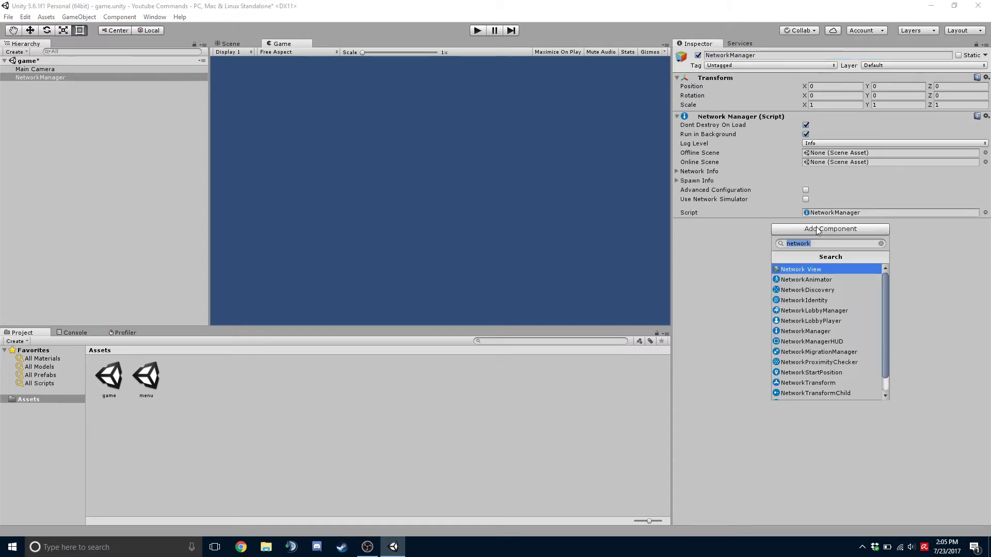
pyautogui.click(833, 342)
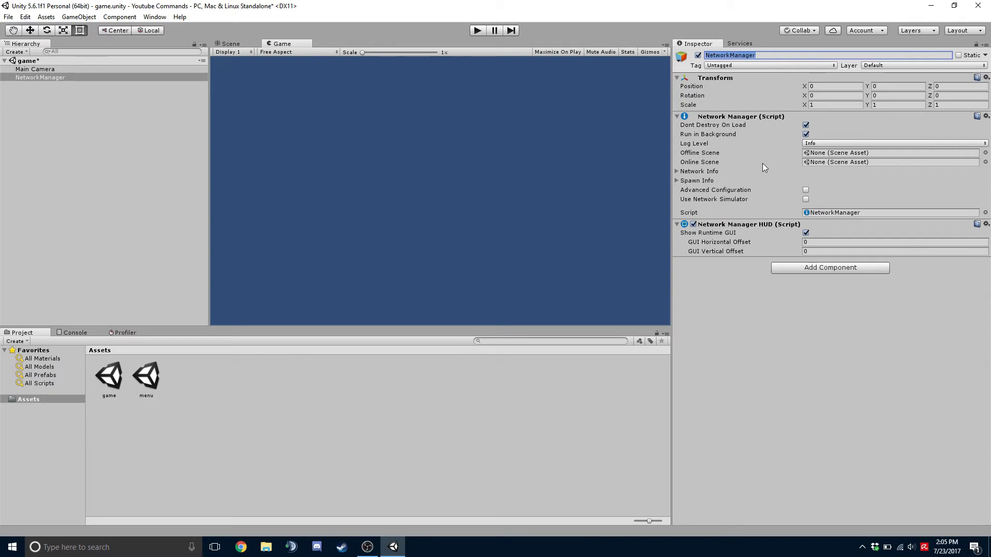
pyautogui.click(478, 33)
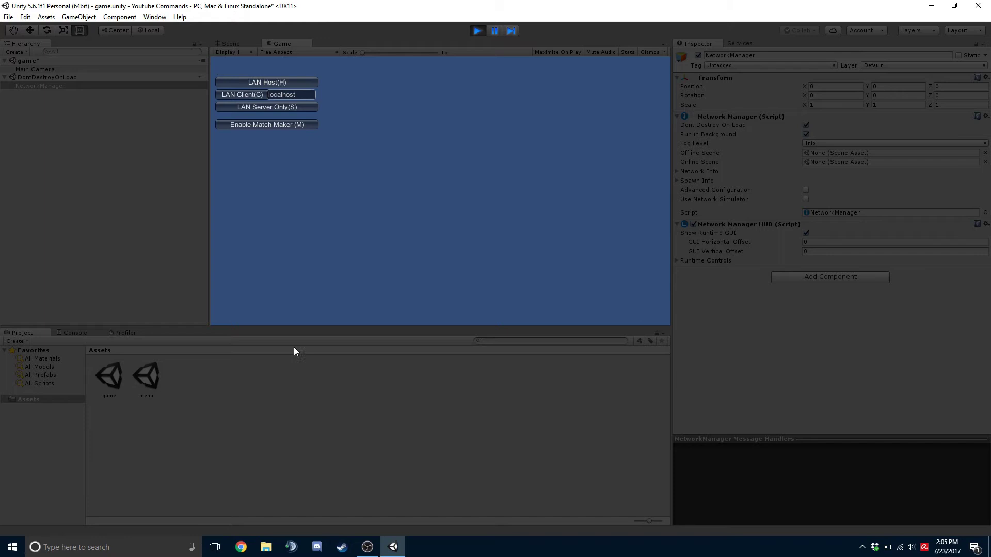
# Start and stop a LAN host, try and cancel a LAN client connection, then exit play.
pyautogui.click(299, 87)
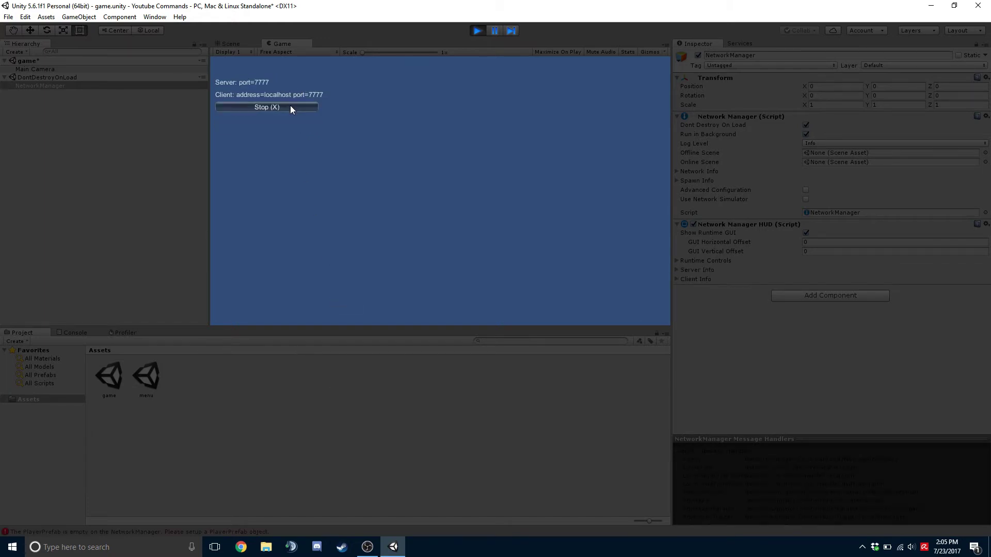
pyautogui.click(291, 107)
pyautogui.click(245, 95)
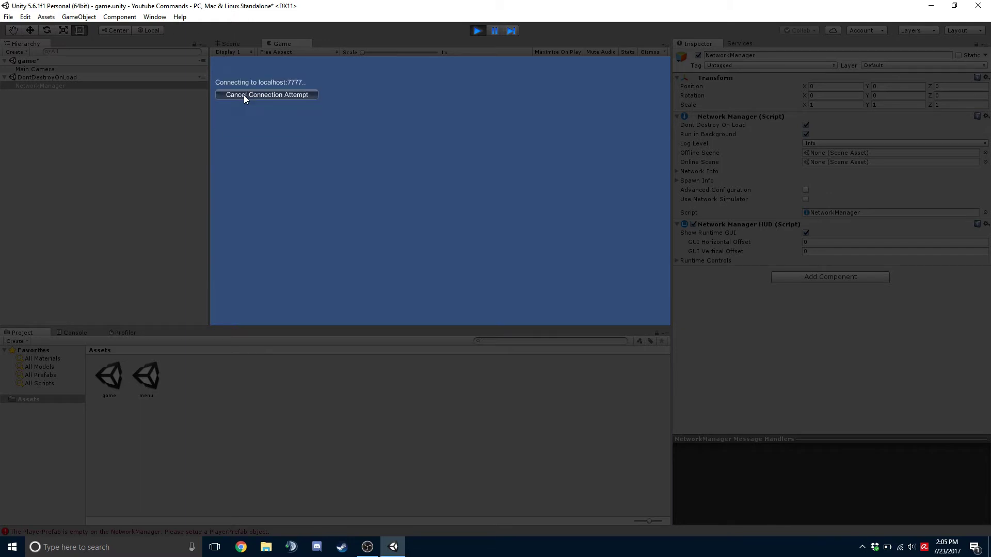
pyautogui.click(290, 94)
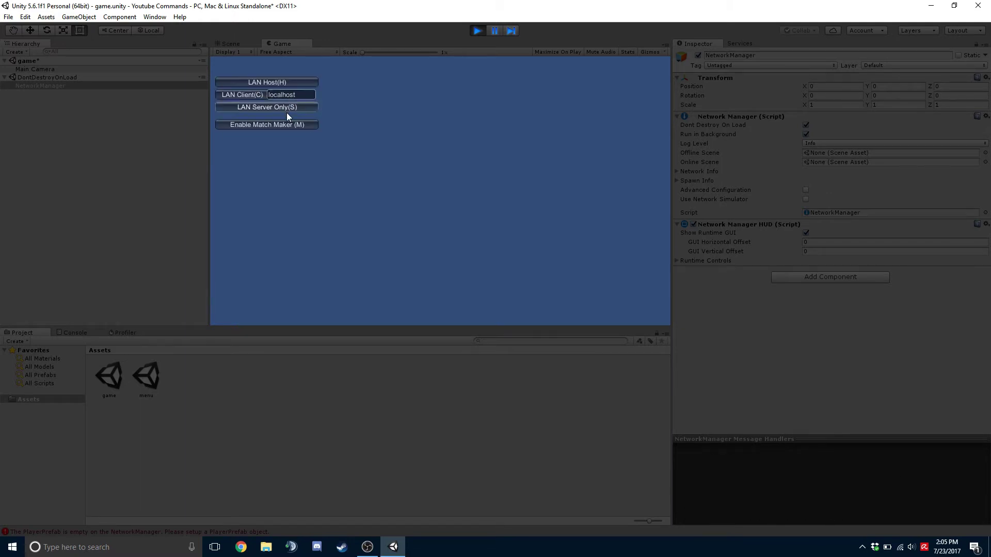
pyautogui.click(477, 32)
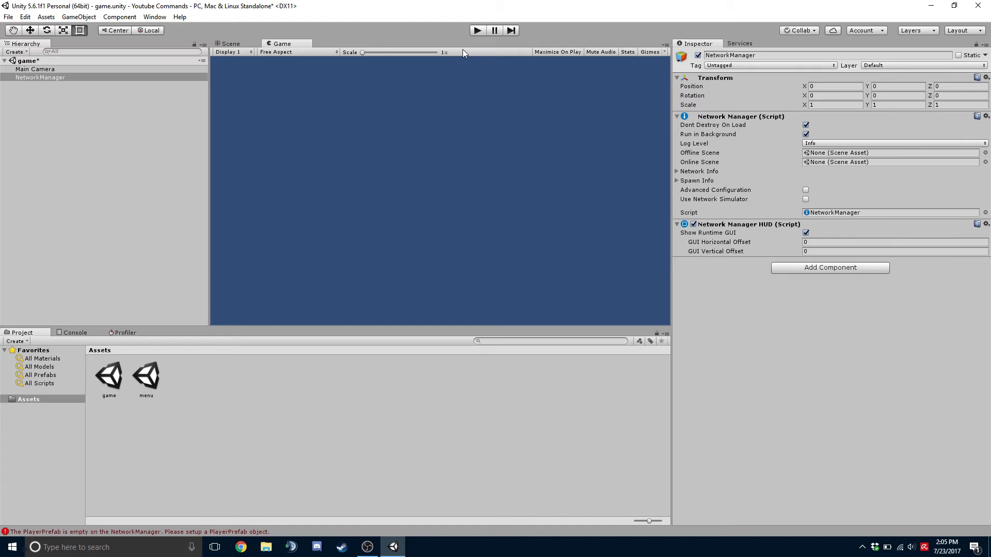
# Assign the menu scene as Offline Scene and the game scene as Online Scene.
pyautogui.click(833, 155)
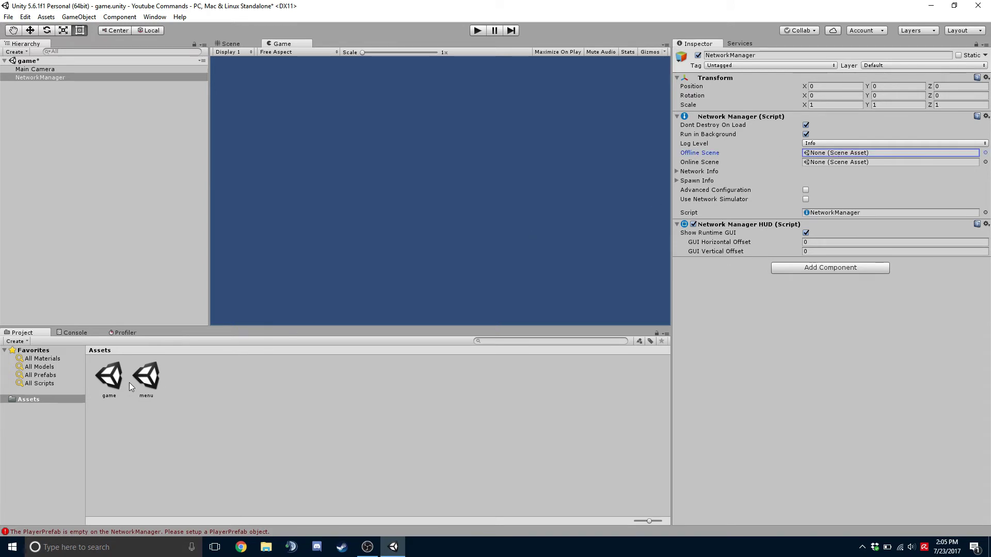
pyautogui.moveTo(147, 382); pyautogui.dragTo(844, 154)
pyautogui.moveTo(106, 381); pyautogui.dragTo(871, 164)
# Save and open the game scene, view menu, then reopen game and select NetworkManager.
pyautogui.click(147, 385)
pyautogui.doubleClick(116, 386)
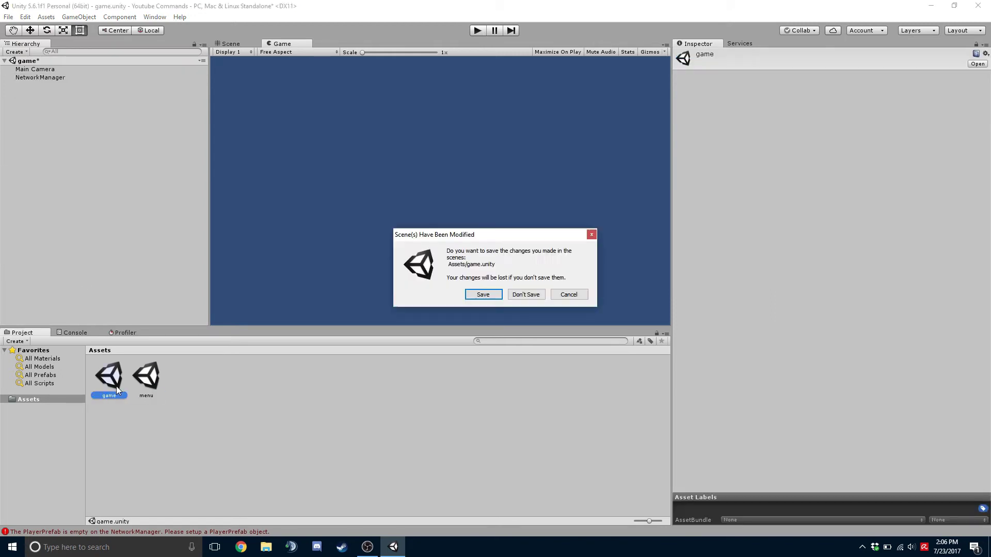
pyautogui.click(471, 293)
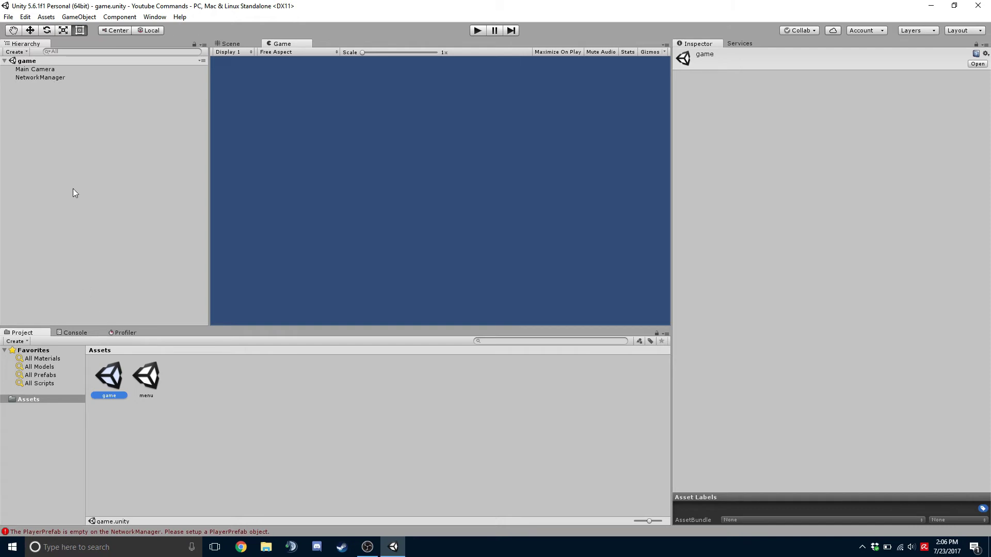
pyautogui.doubleClick(145, 388)
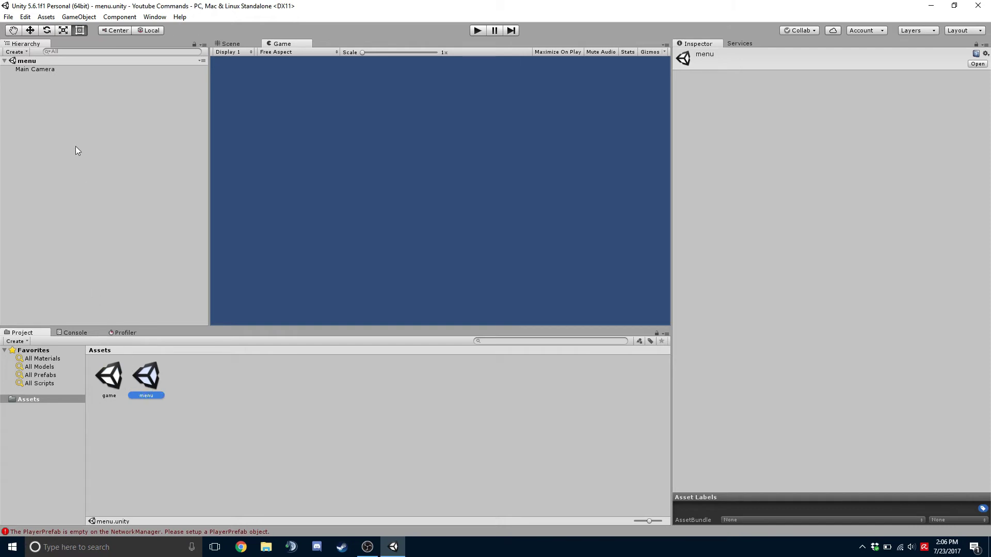
pyautogui.doubleClick(106, 382)
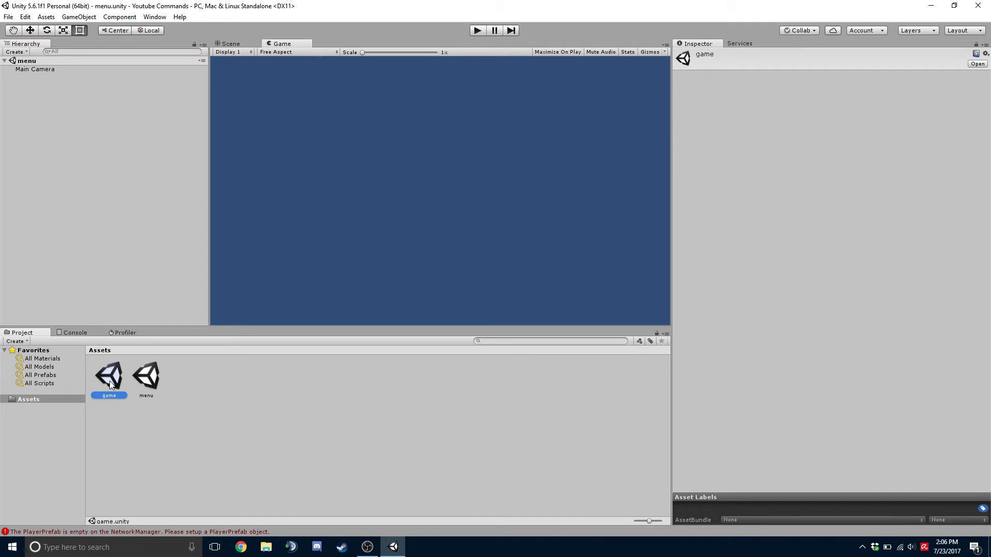
pyautogui.click(37, 79)
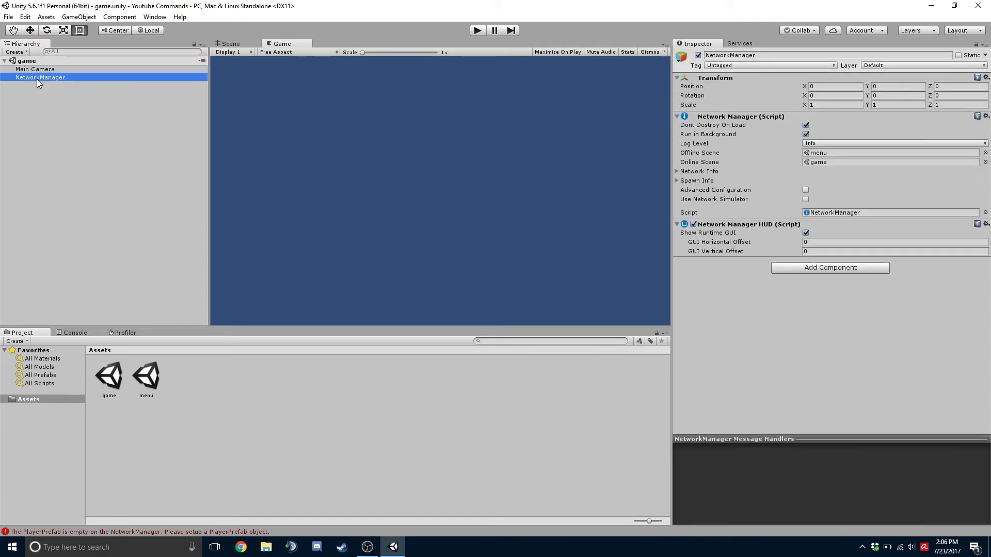
# Move the NetworkManager out of the saved game scene and paste it into menu.
pyautogui.rightClick(70, 77)
pyautogui.click(108, 130)
pyautogui.doubleClick(146, 380)
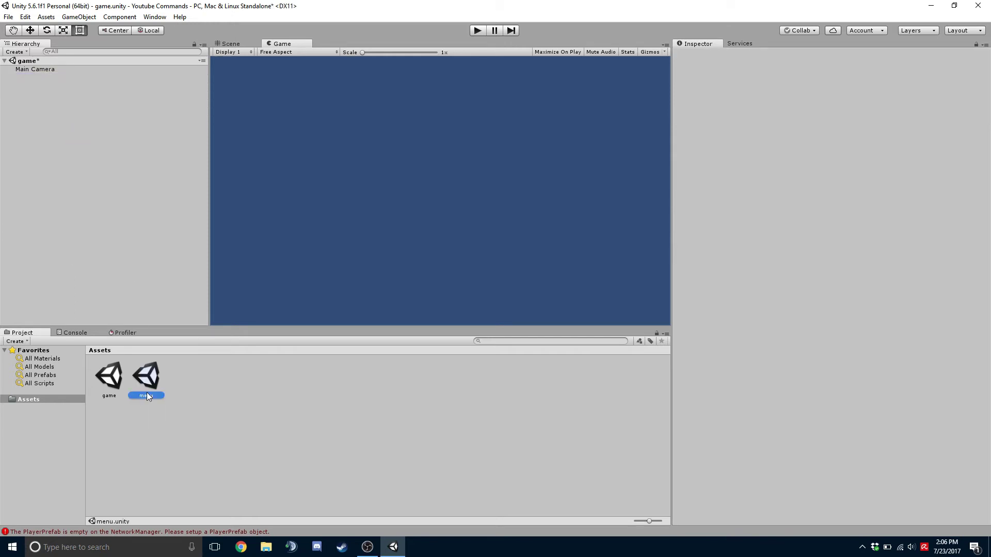
pyautogui.click(476, 296)
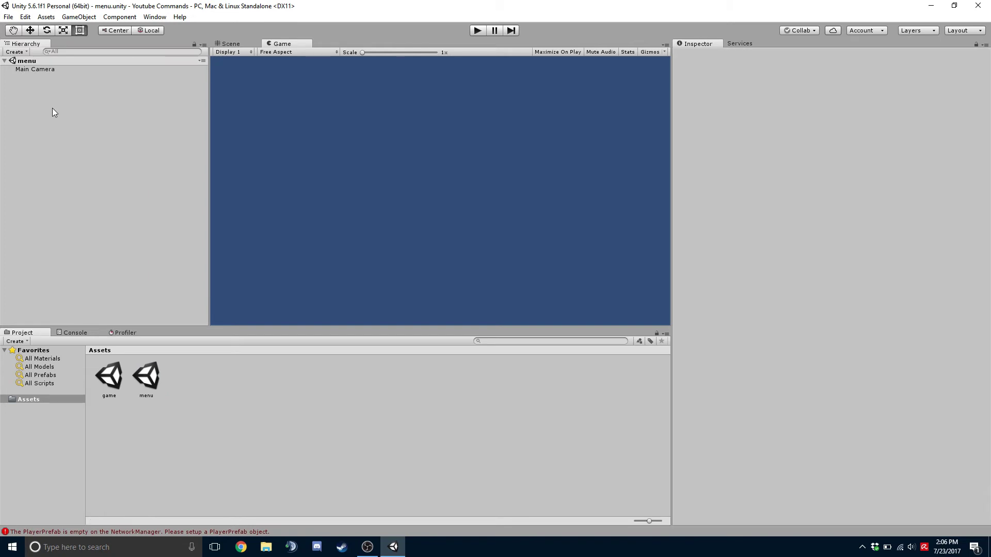
pyautogui.rightClick(52, 108)
pyautogui.click(77, 126)
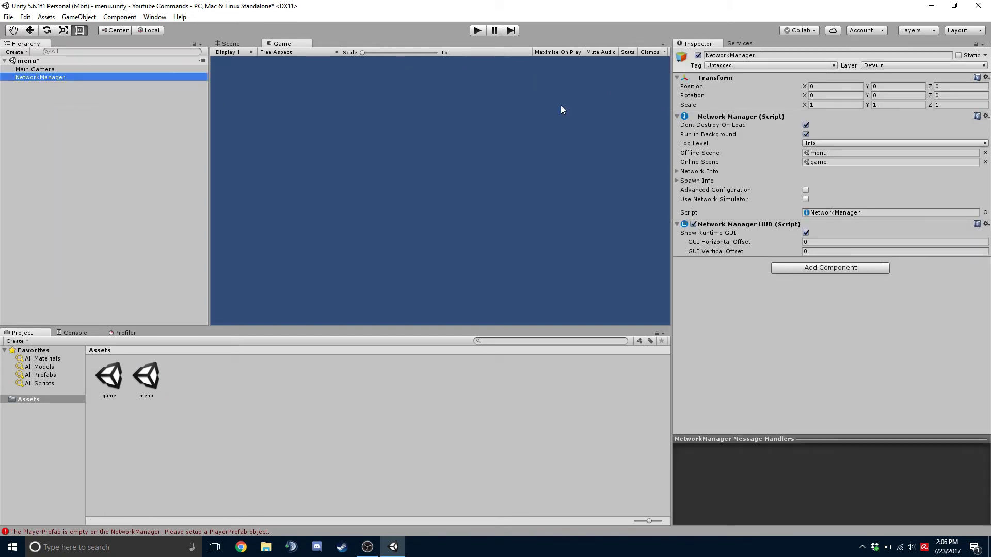
# Set the menu Main Camera background to grey BFBFBF and run the scene.
pyautogui.click(169, 69)
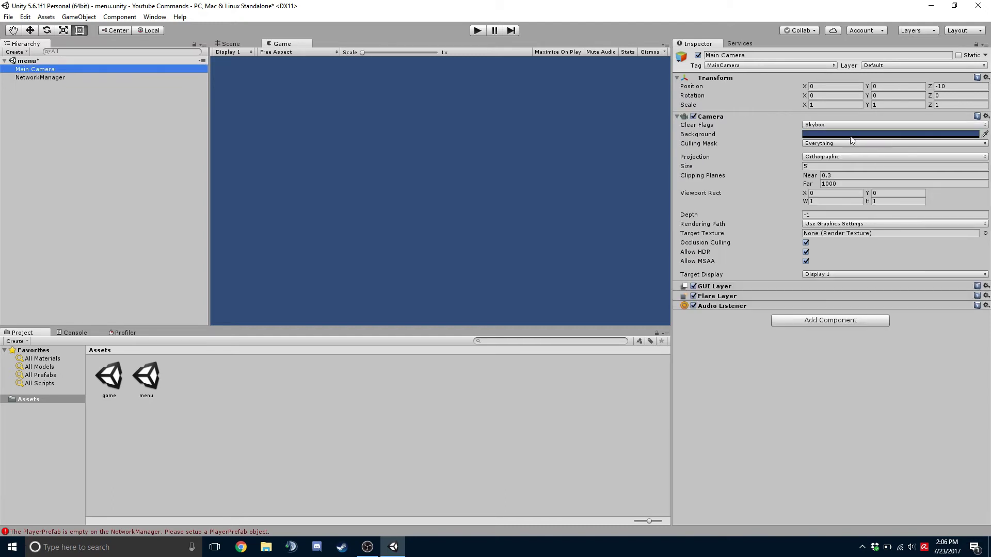
pyautogui.click(851, 135)
pyautogui.moveTo(625, 321); pyautogui.dragTo(567, 252)
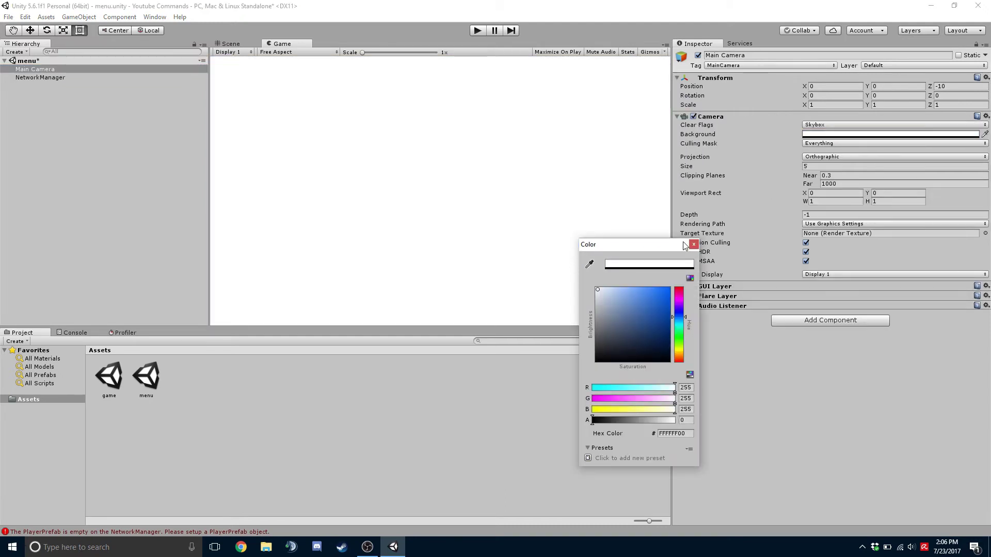
pyautogui.moveTo(598, 310); pyautogui.dragTo(565, 307)
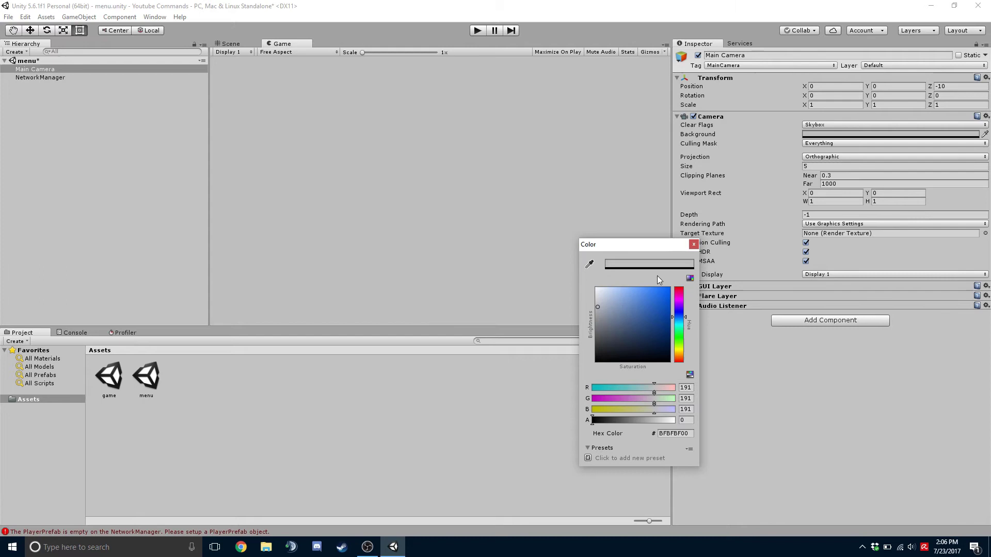
pyautogui.click(694, 244)
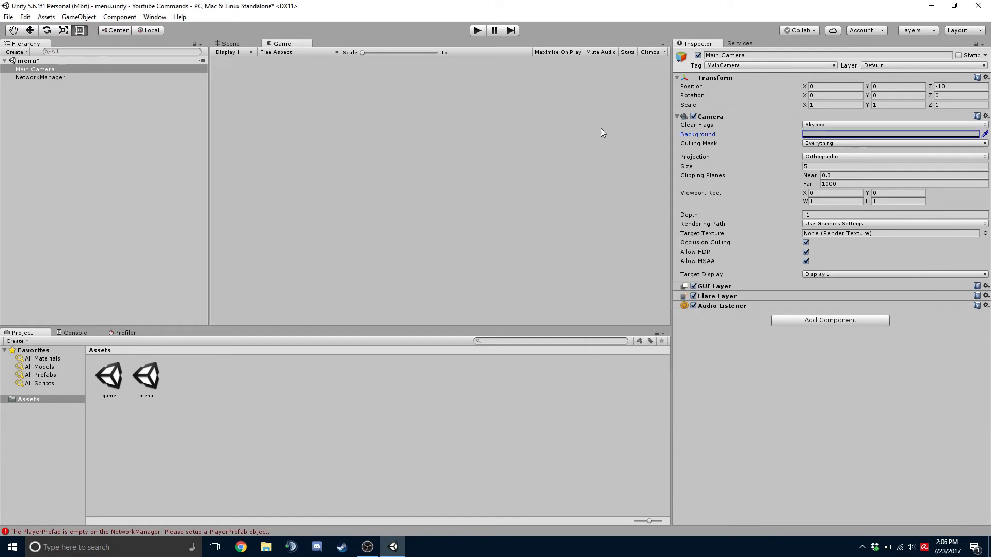
pyautogui.click(479, 31)
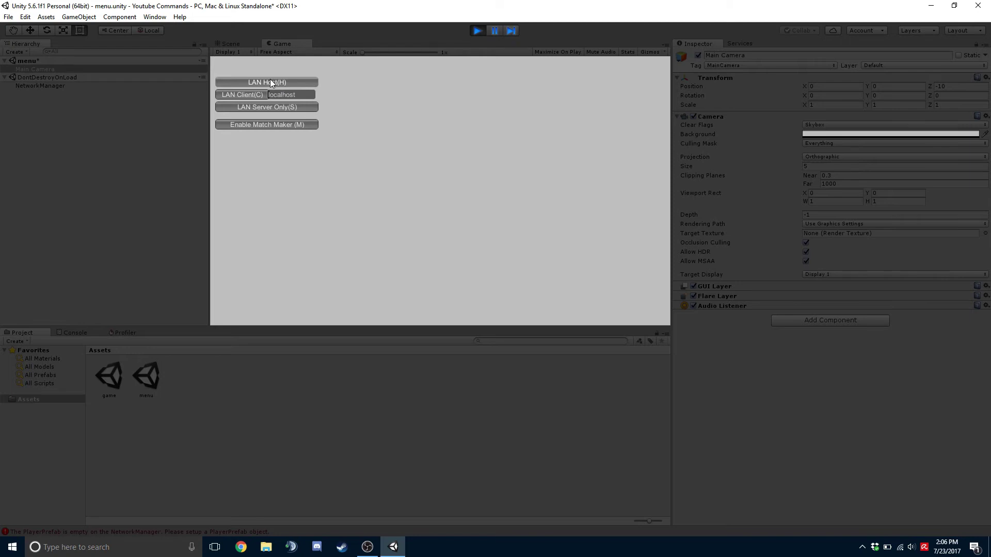
# Host a LAN game from the HUD, loading the game scene, then exit play mode.
pyautogui.click(270, 82)
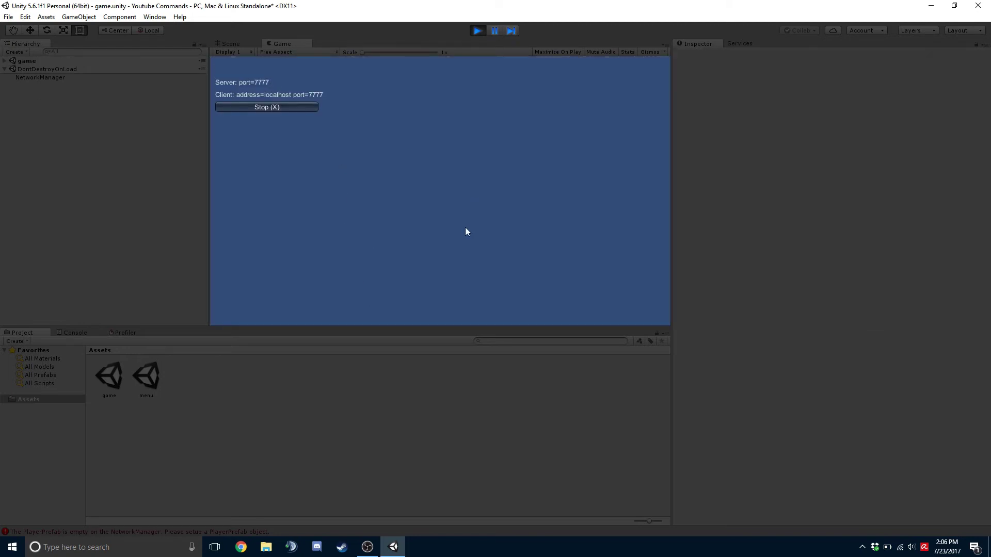
pyautogui.click(476, 30)
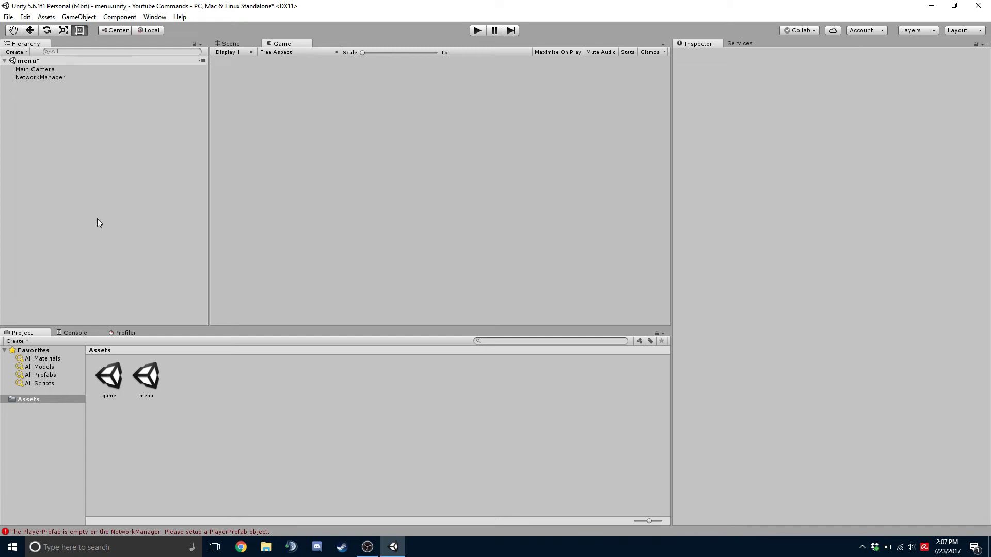
# Inspect the NetworkManager's spawn settings.
pyautogui.rightClick(211, 403)
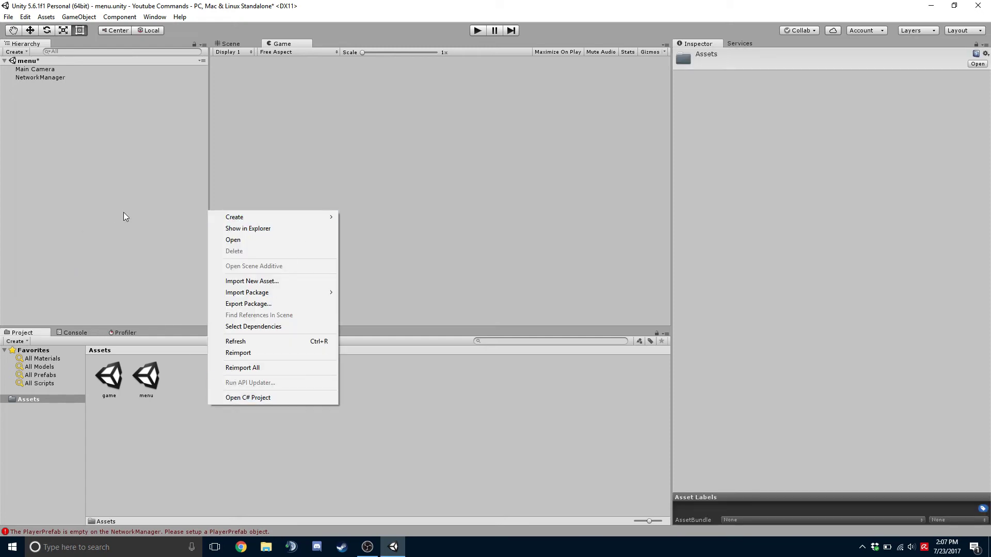
pyautogui.click(83, 114)
pyautogui.click(45, 79)
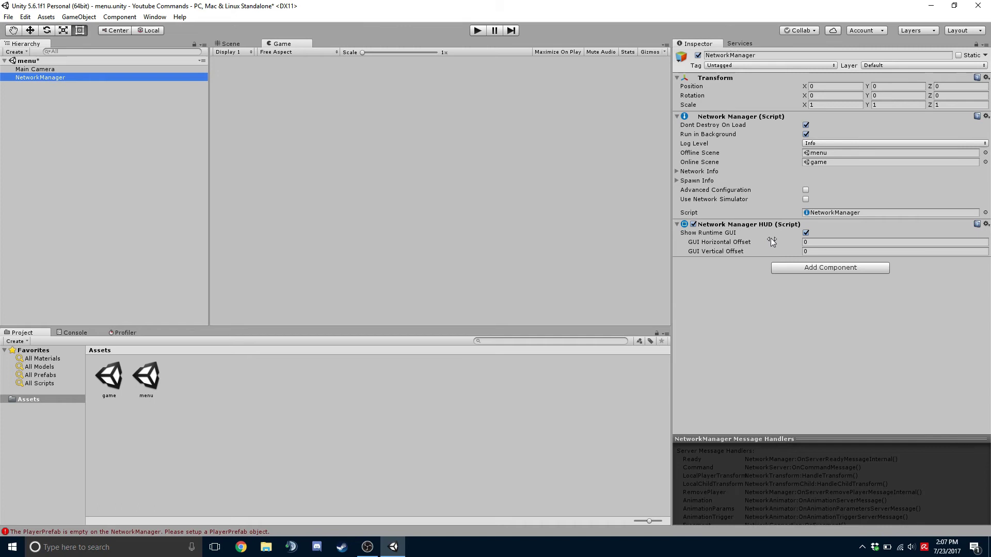
pyautogui.click(680, 182)
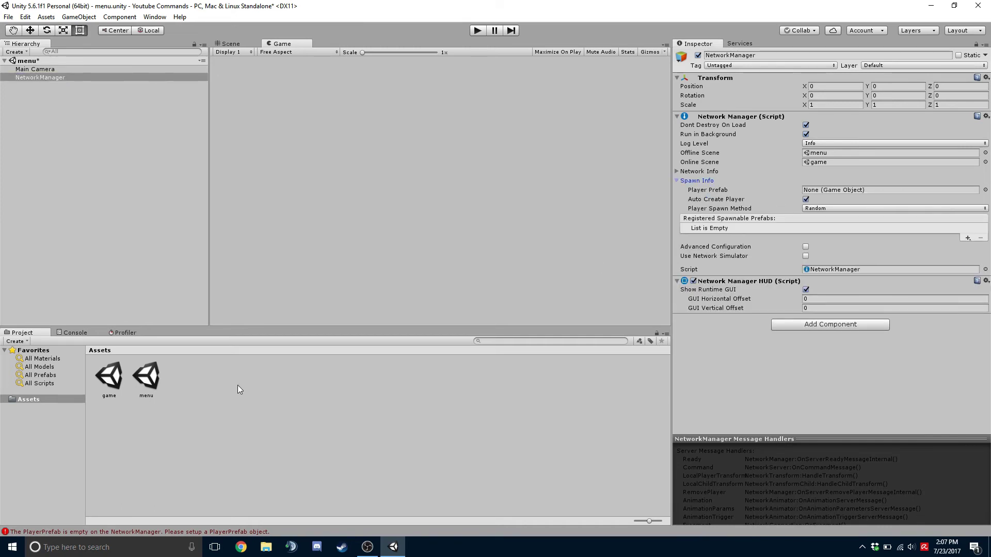
pyautogui.click(141, 198)
# Add a 3D Cube to the menu scene and give it a NetworkIdentity component.
pyautogui.rightClick(117, 118)
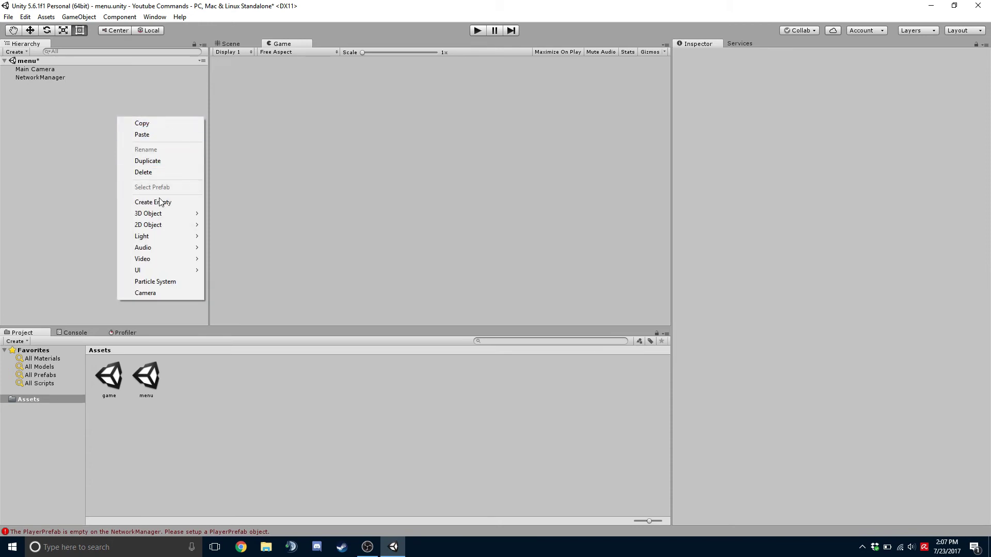
pyautogui.moveTo(169, 212)
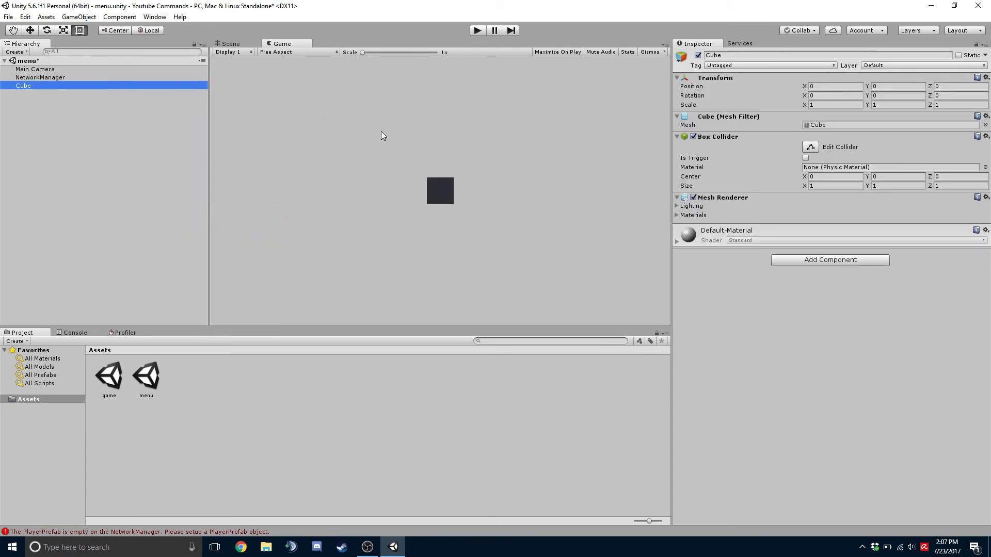
pyautogui.click(825, 259)
pyautogui.write('netowrk')
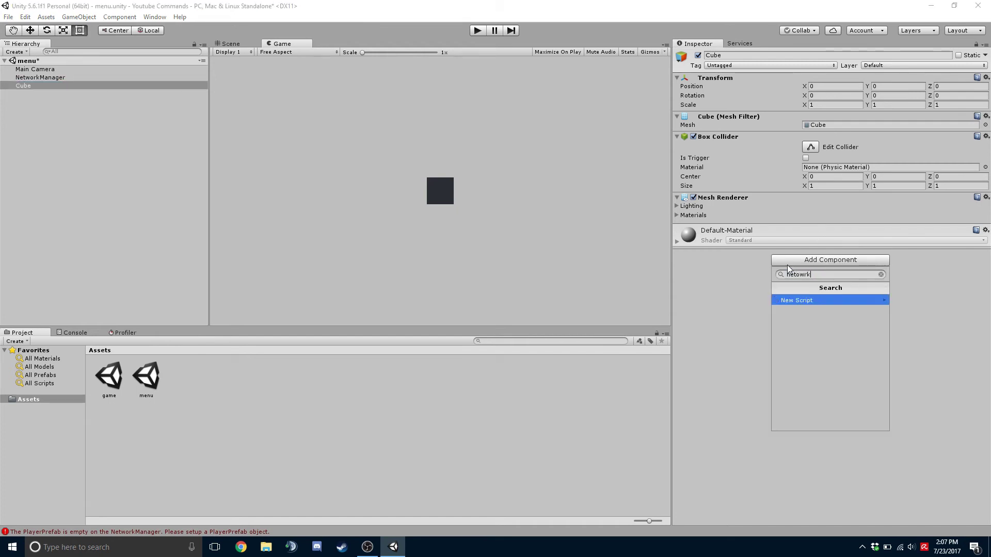
pyautogui.write('r')
pyautogui.press('BackSpace')
pyautogui.press('BackSpace')
pyautogui.press('BackSpace')
pyautogui.press('BackSpace')
pyautogui.press('BackSpace')
pyautogui.press('BackSpace')
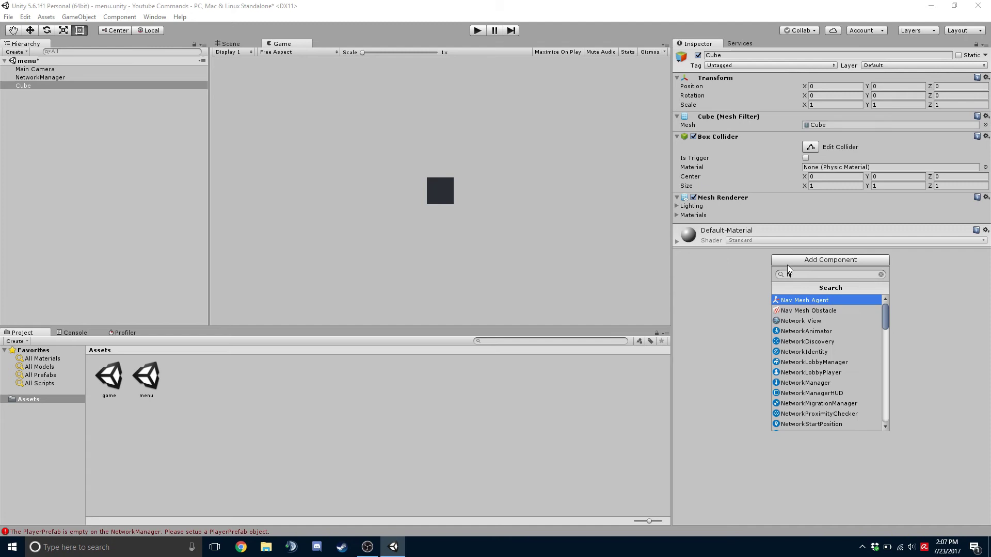
pyautogui.write('netw')
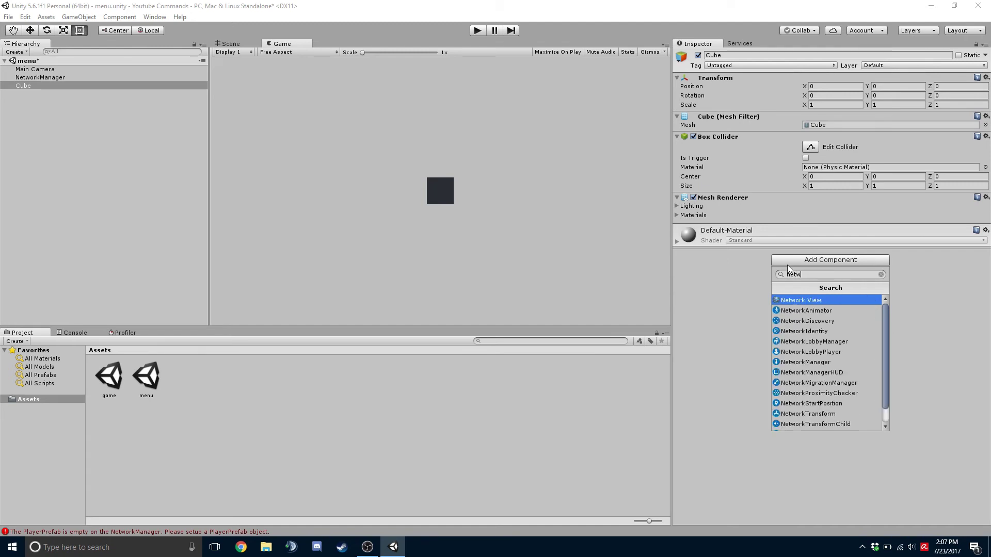
pyautogui.write('o')
pyautogui.press('Down')
pyautogui.press('Down')
pyautogui.press('Down')
pyautogui.press('Return')
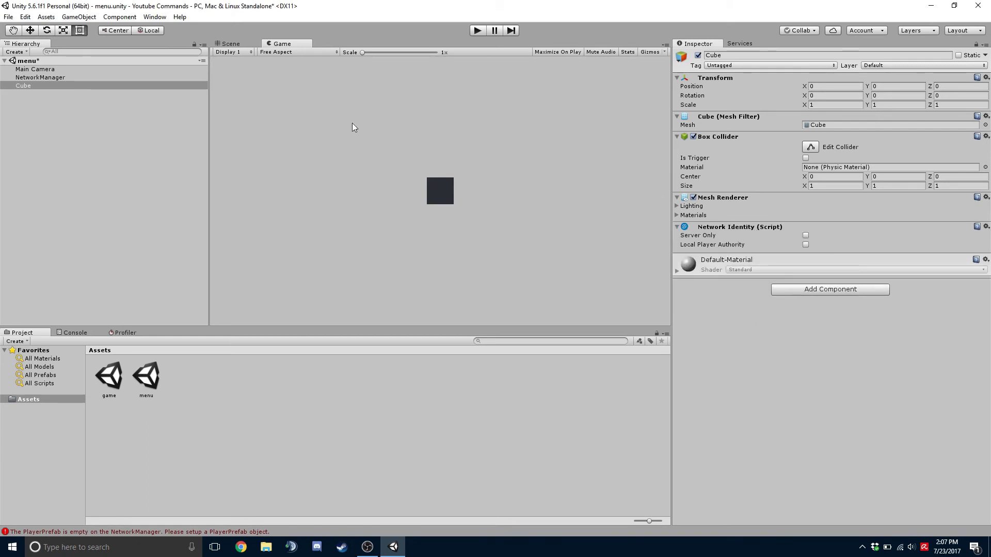
pyautogui.click(34, 76)
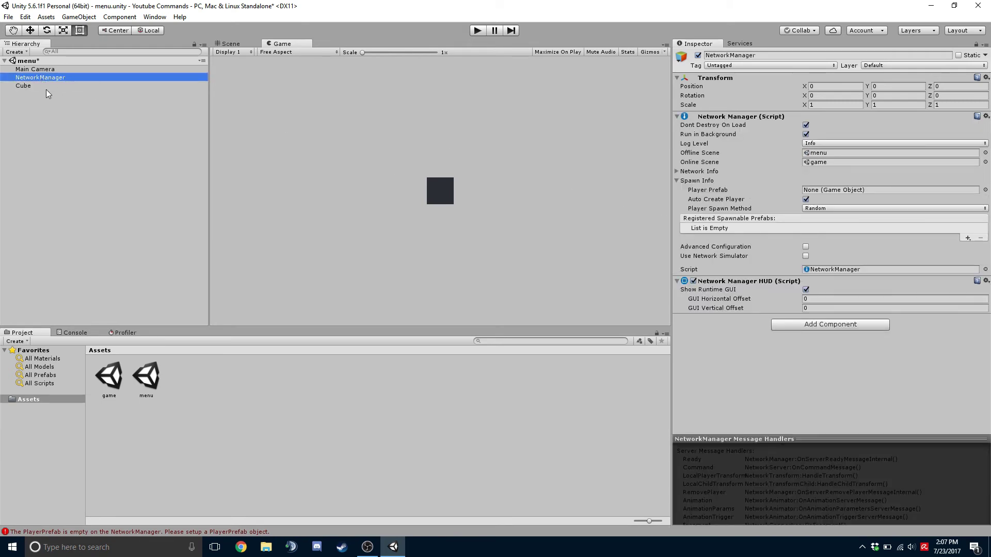
# Make the Cube a prefab, delete it from the scene, and set it as NetworkManager's Player Prefab.
pyautogui.moveTo(27, 85); pyautogui.dragTo(220, 399)
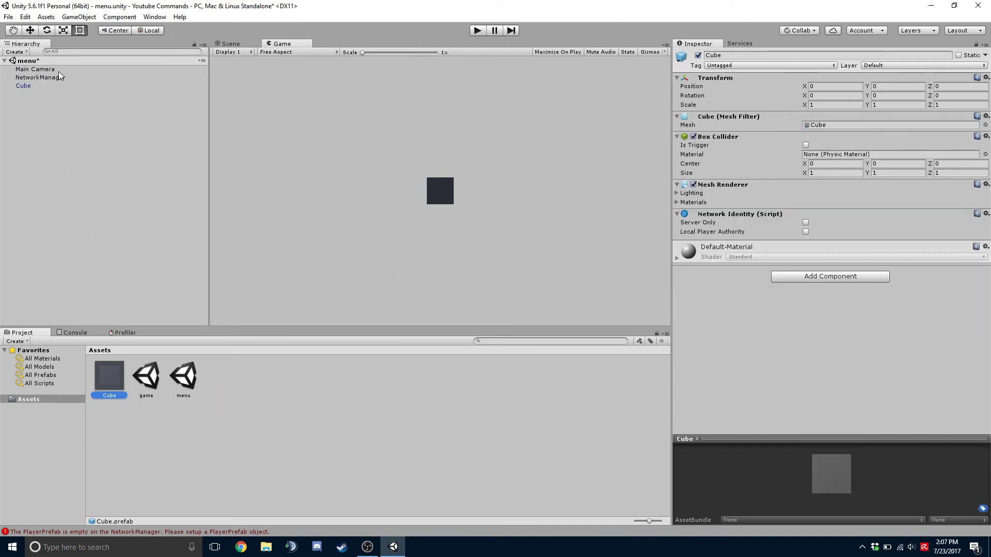
pyautogui.rightClick(39, 84)
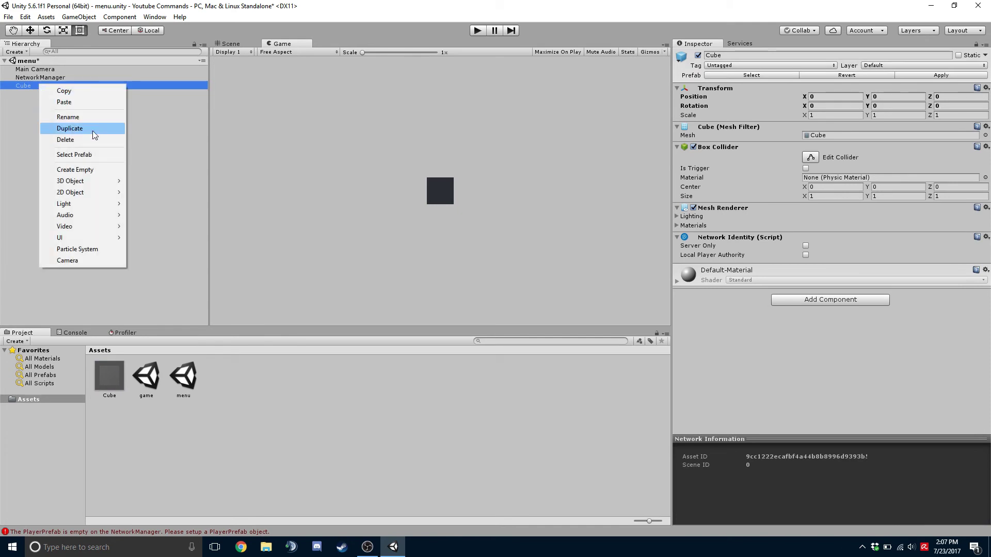
pyautogui.click(90, 139)
pyautogui.click(60, 76)
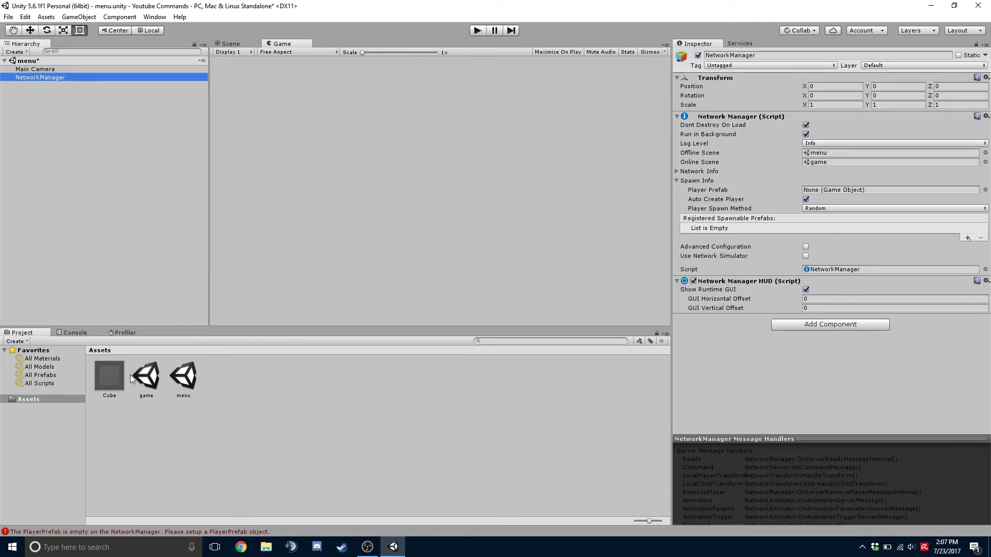
pyautogui.moveTo(110, 383); pyautogui.dragTo(837, 192)
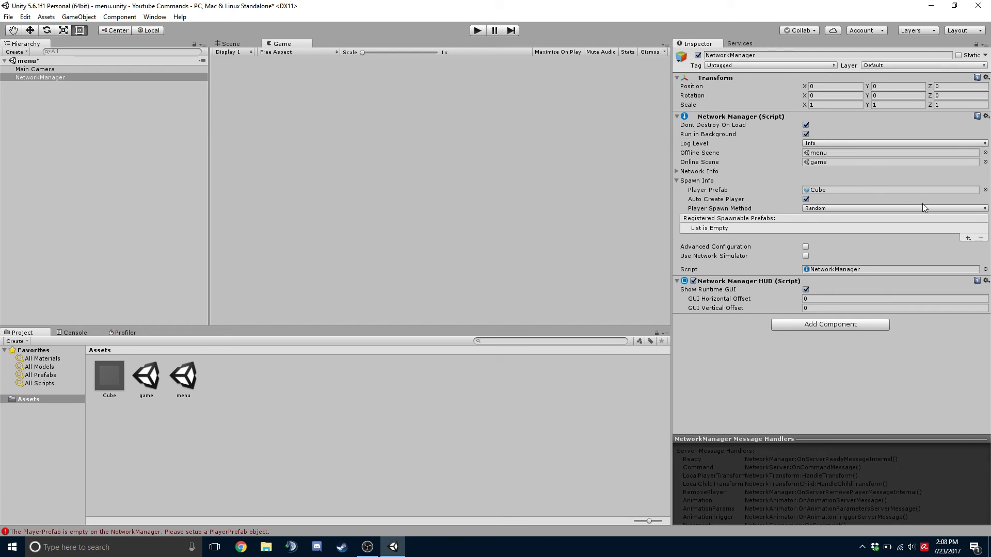
# Run the game as LAN host, review the PlayerPrefab error, then stop and clear the Console.
pyautogui.click(477, 29)
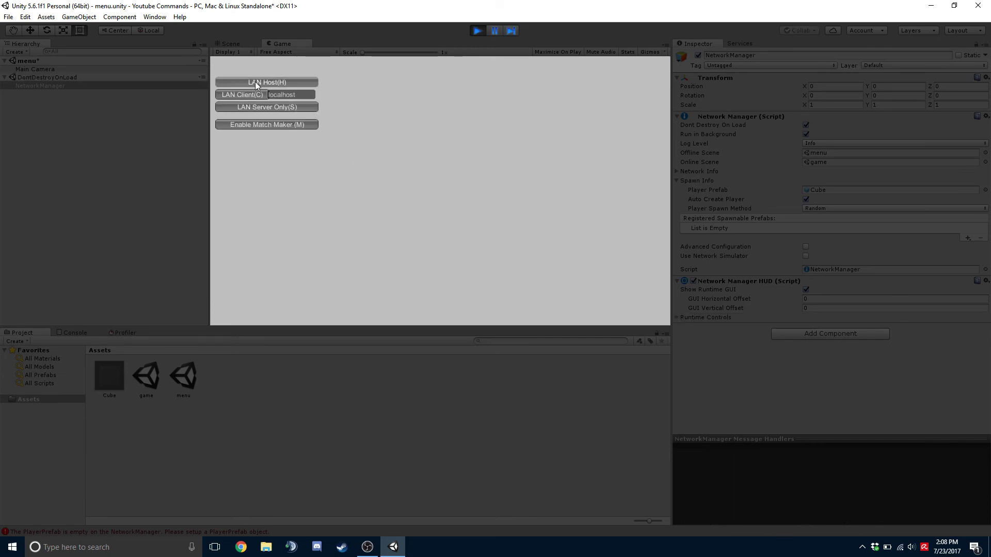
pyautogui.click(255, 82)
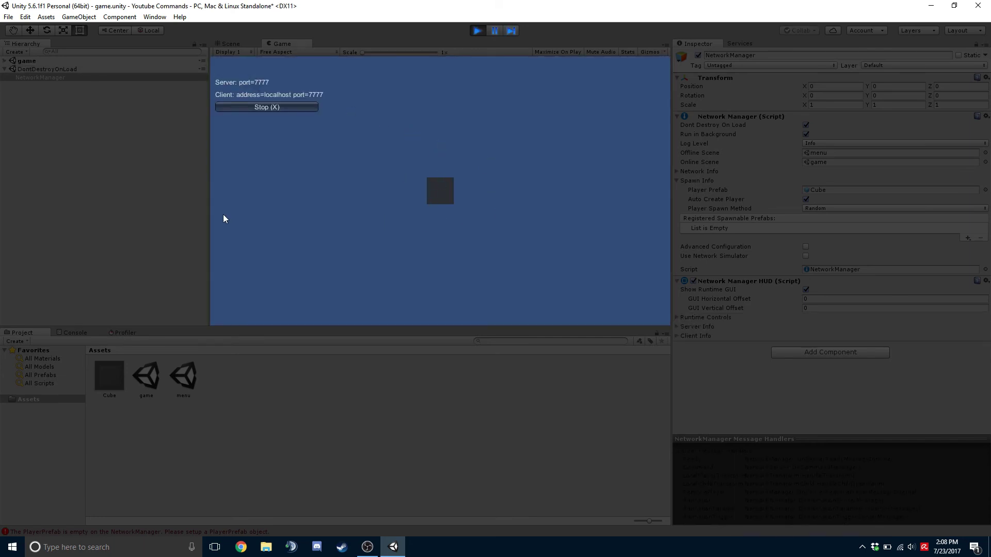
pyautogui.click(132, 531)
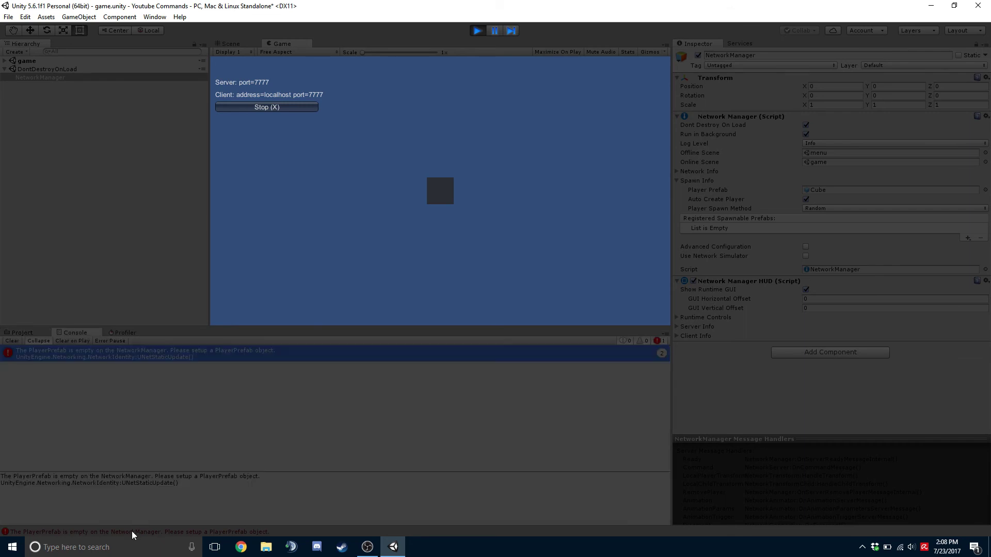
pyautogui.click(479, 31)
pyautogui.click(13, 341)
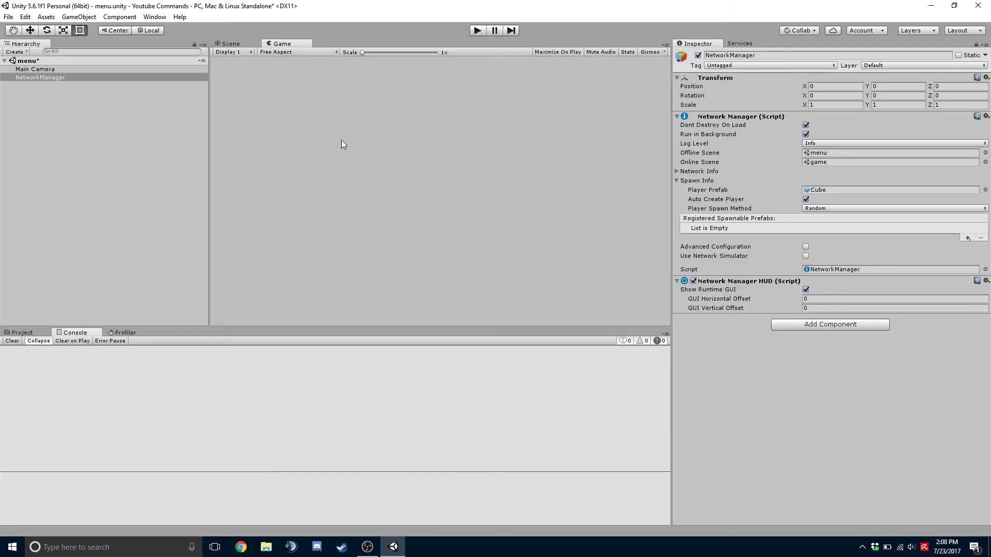
# Run as LAN host again to confirm the Cube spawns as the player, then stop.
pyautogui.click(477, 31)
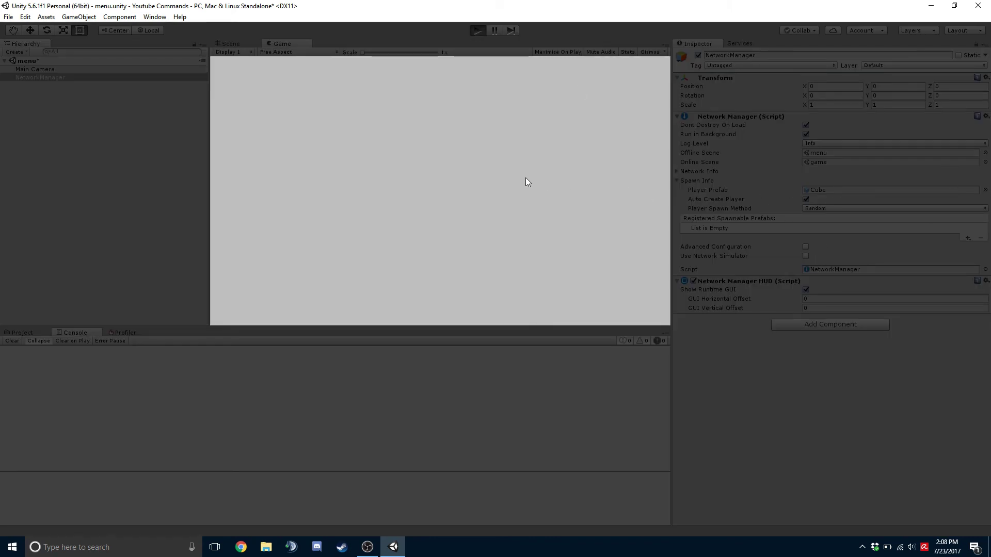
pyautogui.click(289, 82)
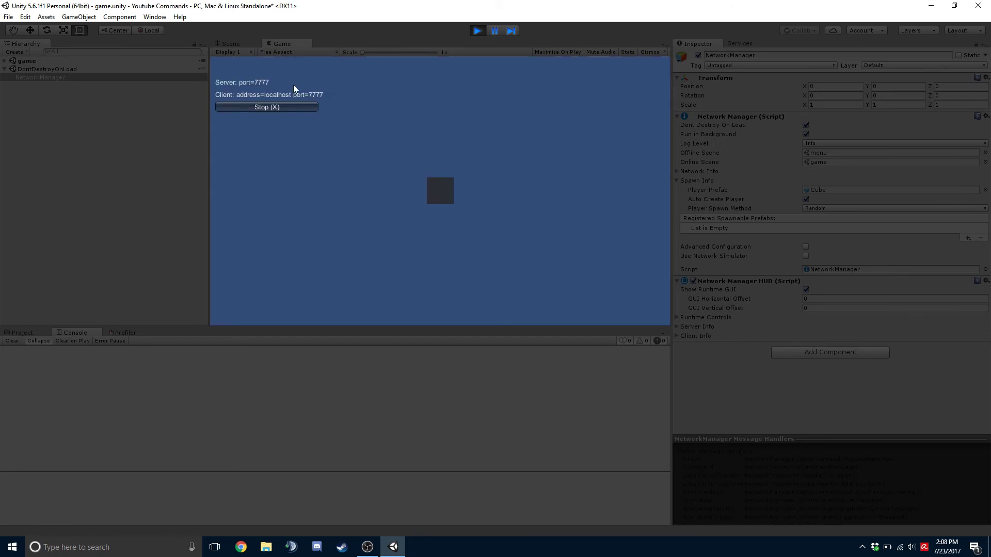
pyautogui.click(476, 29)
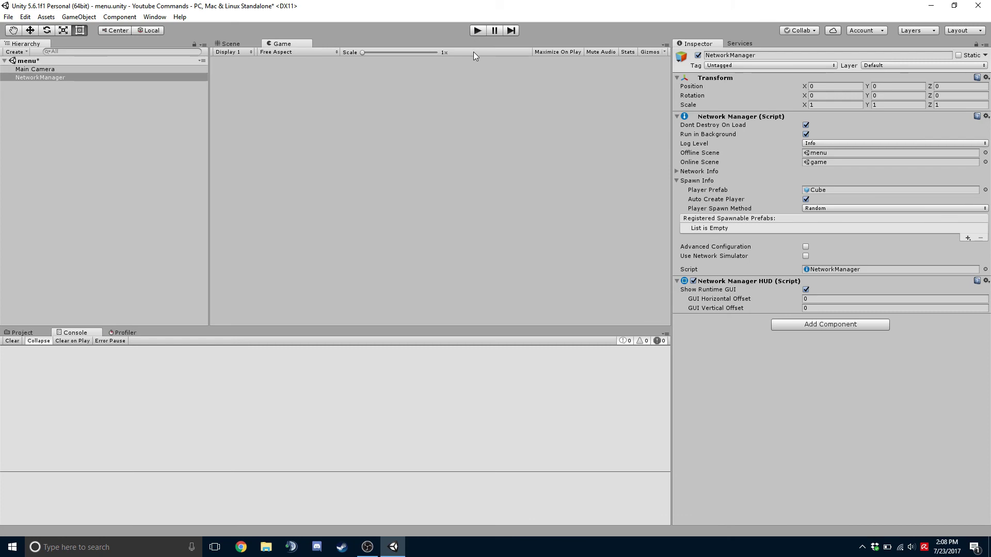
# Build a Windows standalone player saved as 'Test', then start Play in the editor.
pyautogui.hotkey('ctrl', 'shift', 'b')
pyautogui.click(516, 377)
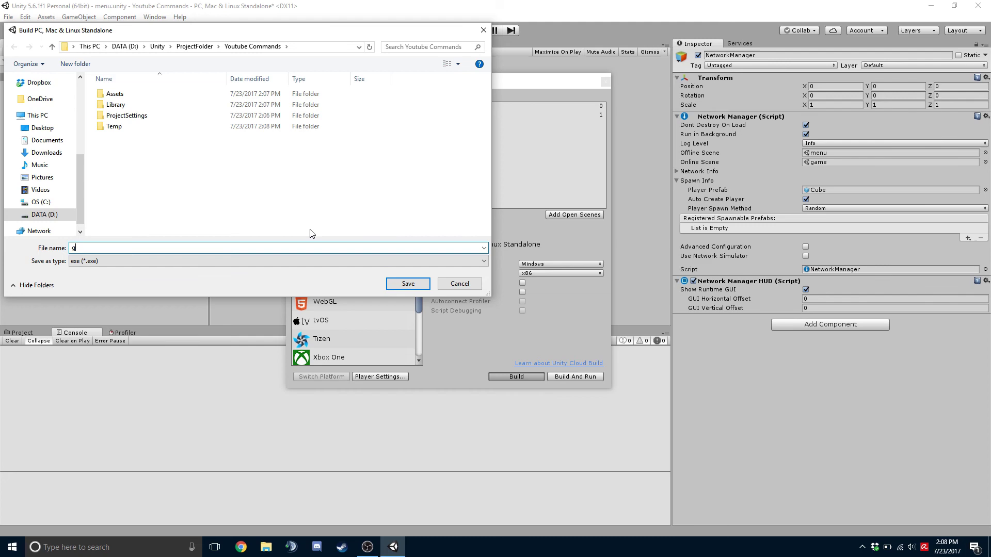
pyautogui.write('Test')
pyautogui.press('Return')
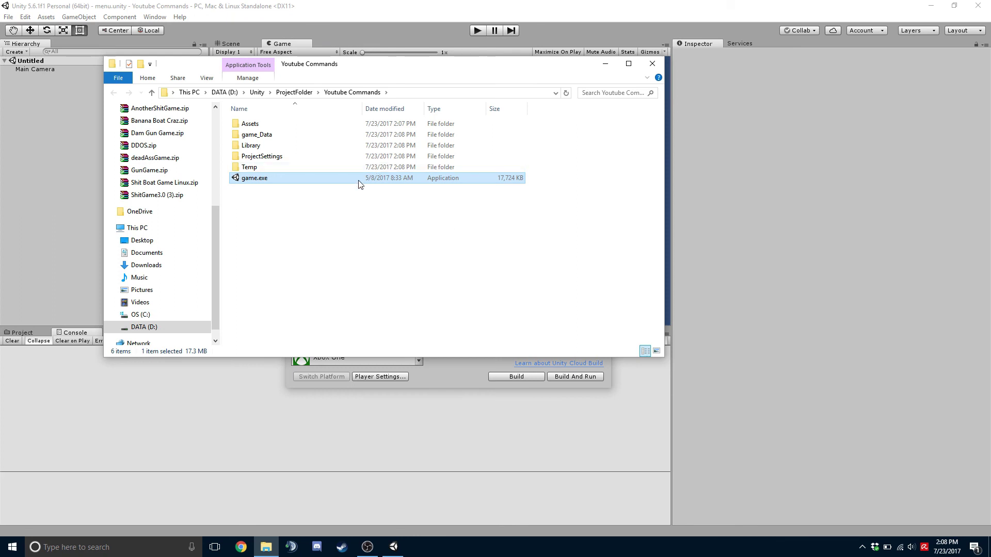
pyautogui.click(484, 30)
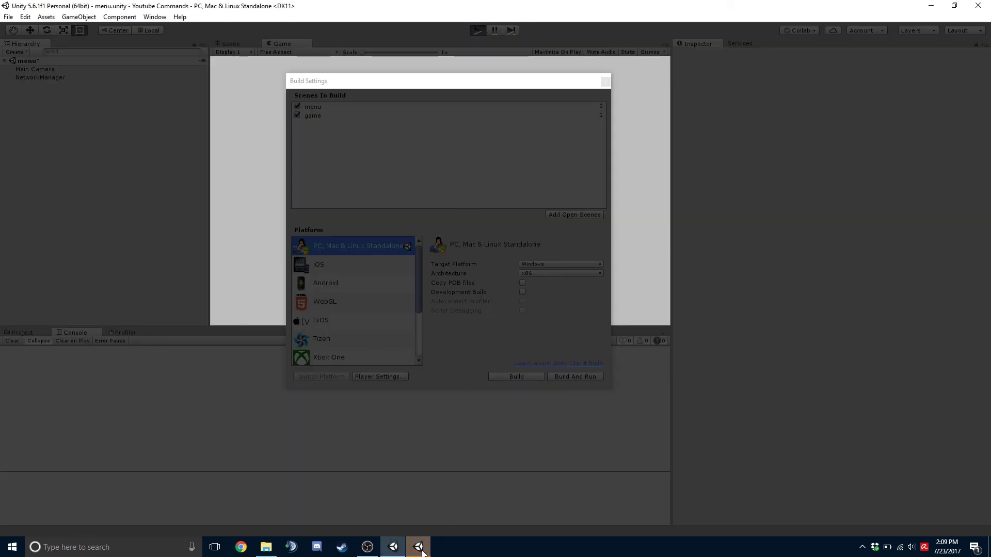
# Host in the editor and connect the windowed 800 x 600 build as a ready LAN client.
pyautogui.click(606, 82)
pyautogui.click(275, 80)
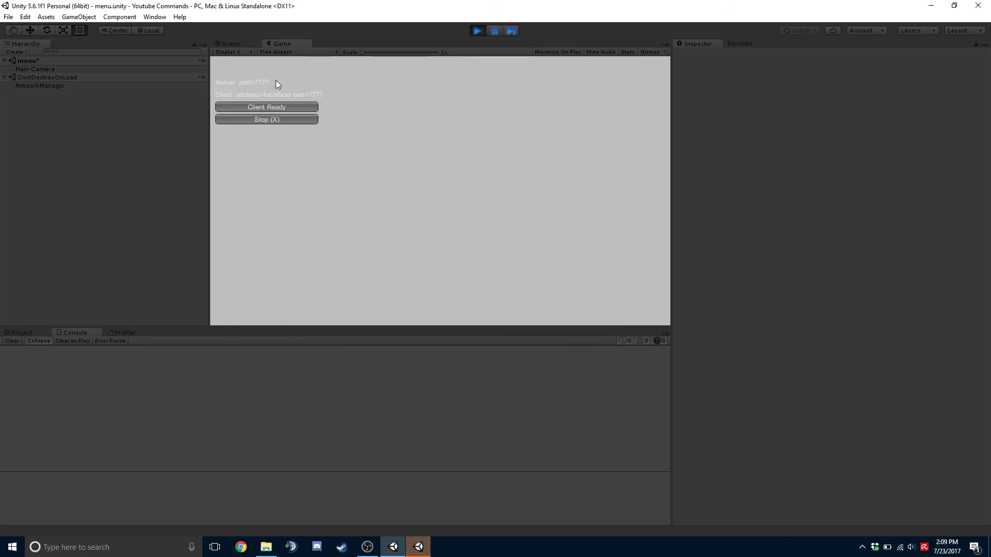
pyautogui.click(418, 547)
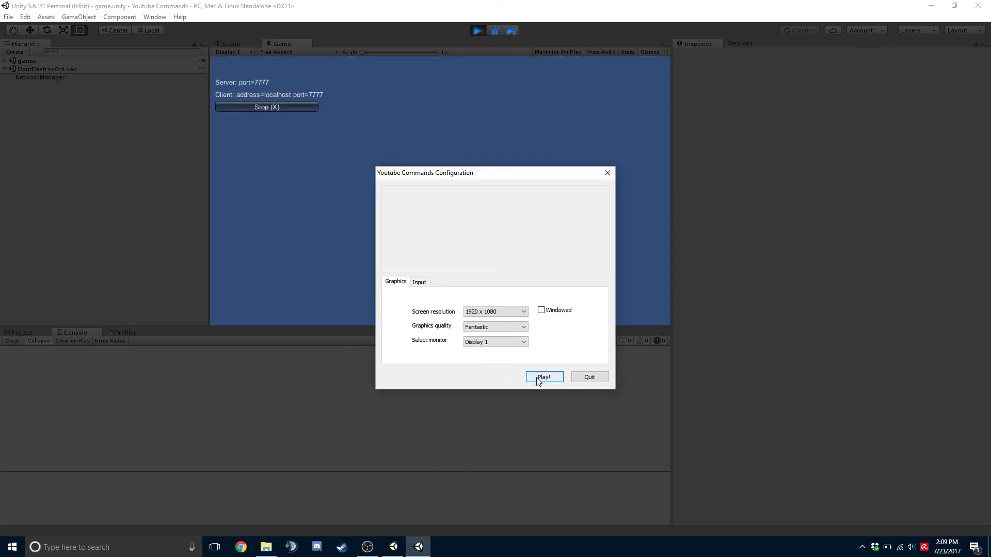
pyautogui.click(497, 315)
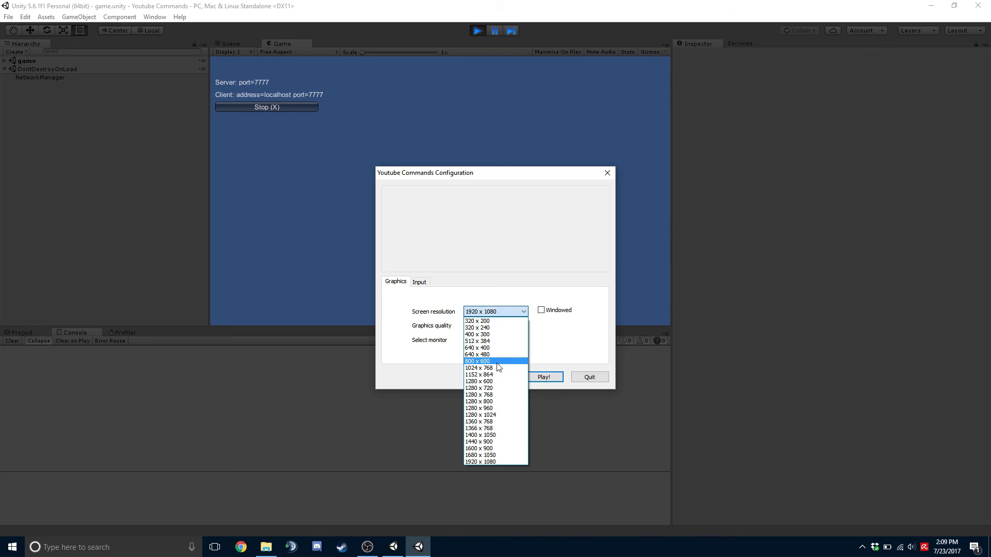
pyautogui.click(497, 365)
pyautogui.click(547, 311)
pyautogui.click(544, 377)
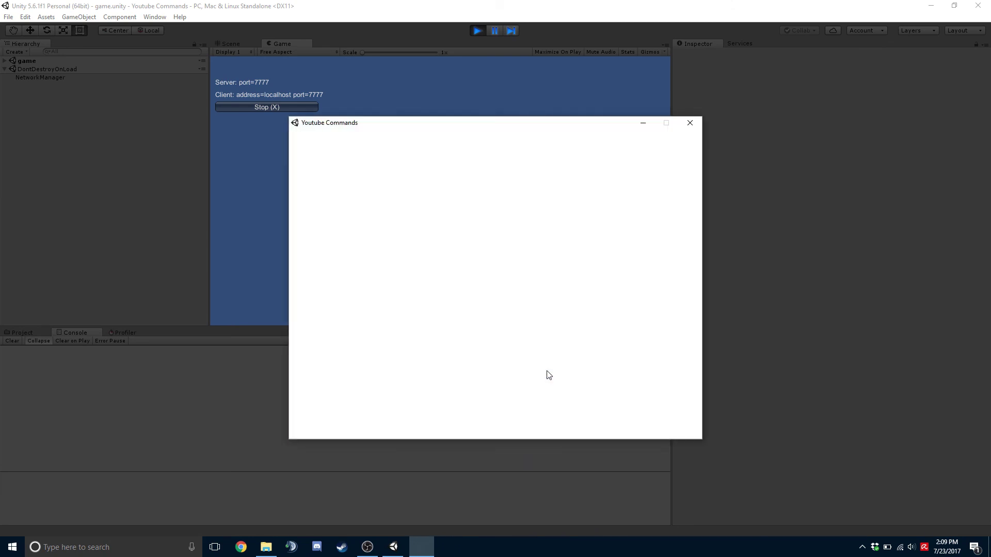
pyautogui.moveTo(438, 126); pyautogui.dragTo(674, 106)
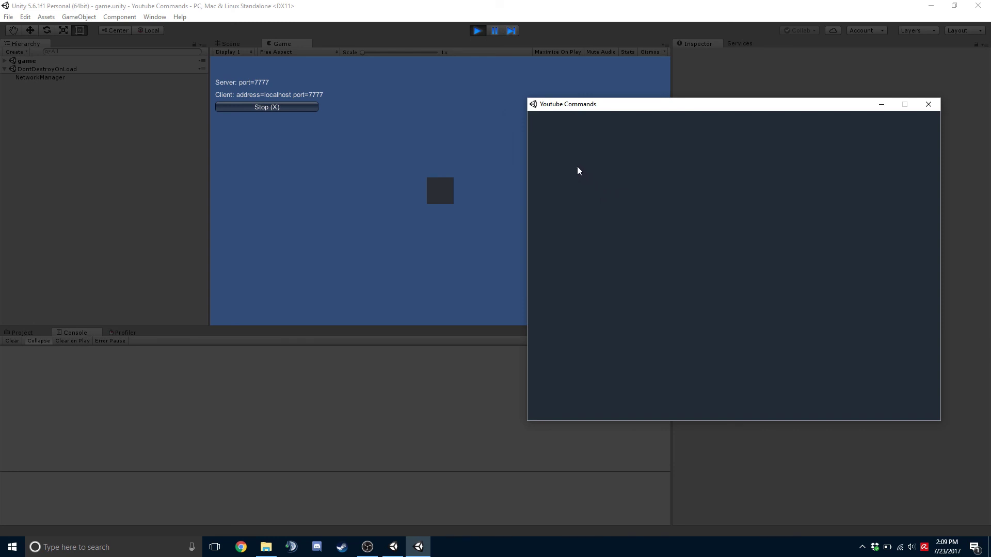
pyautogui.click(566, 149)
pyautogui.click(565, 149)
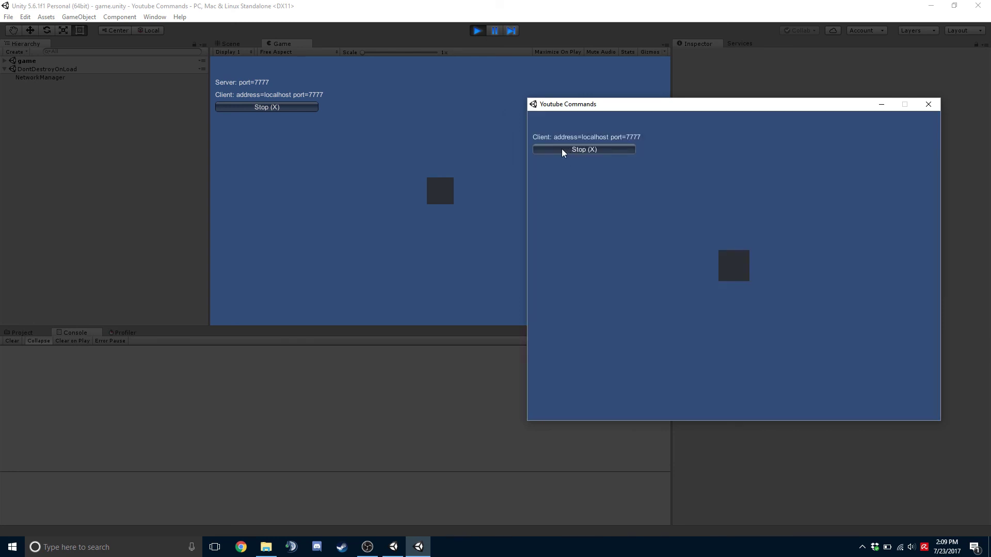
# Compare the local and remote Cube(Clone) players' network info in the Hierarchy.
pyautogui.click(24, 93)
pyautogui.click(4, 61)
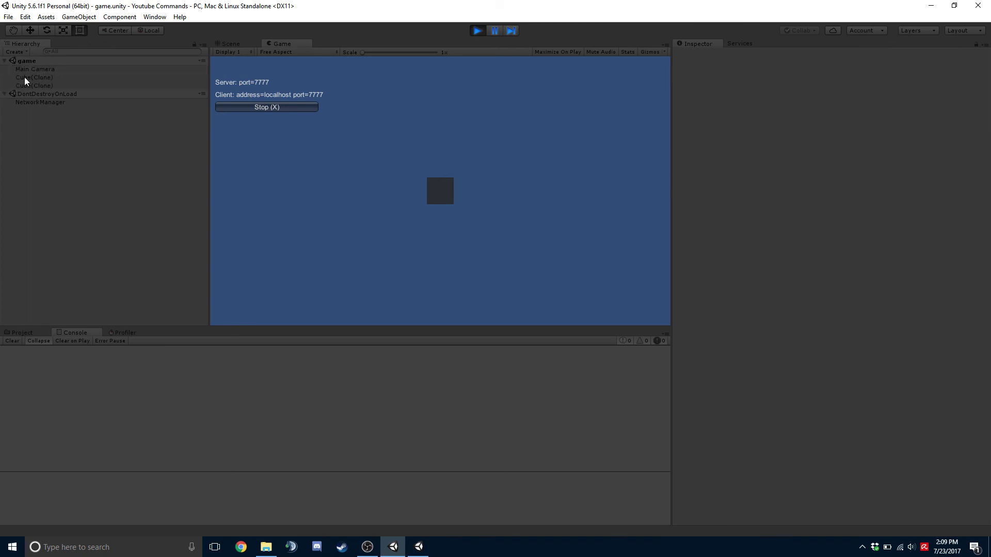
pyautogui.click(35, 77)
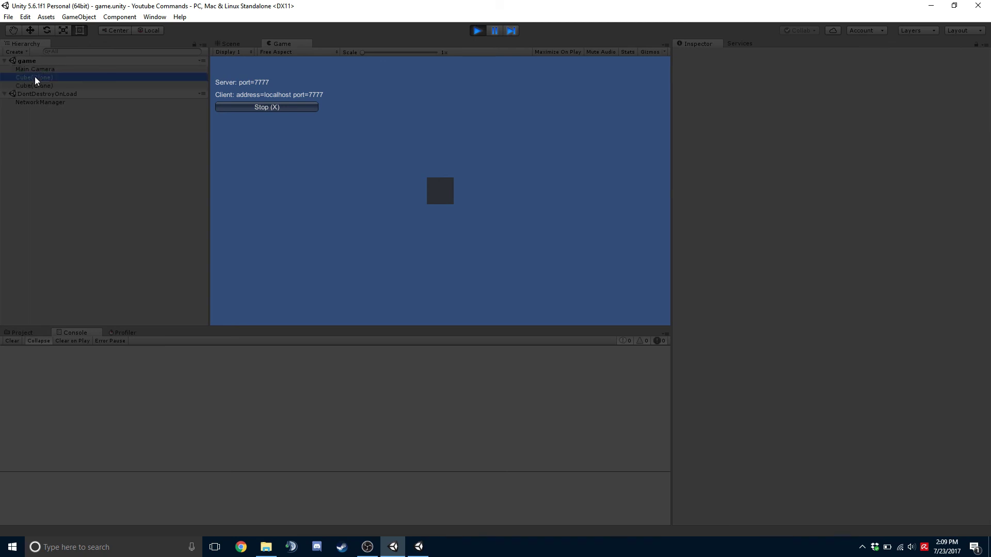
pyautogui.click(68, 86)
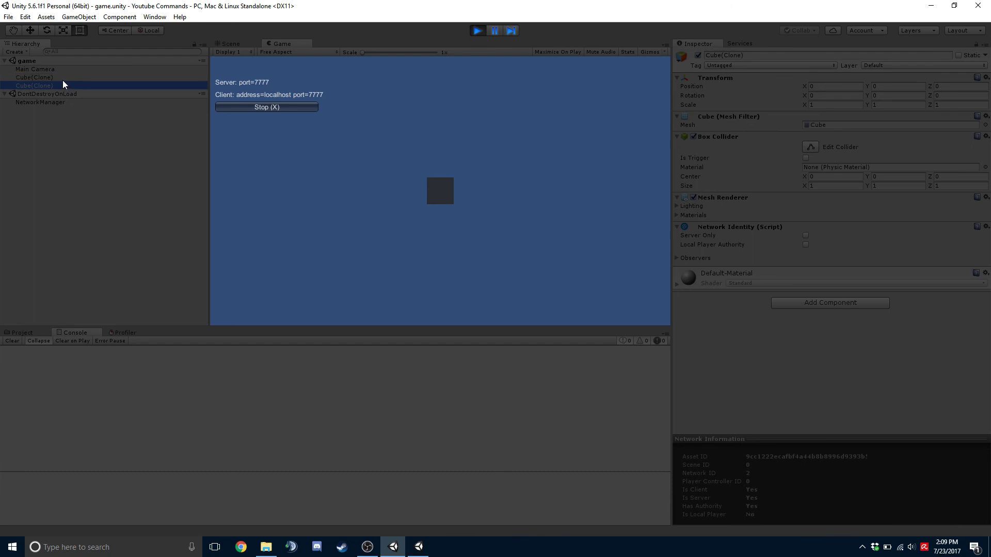
pyautogui.click(61, 76)
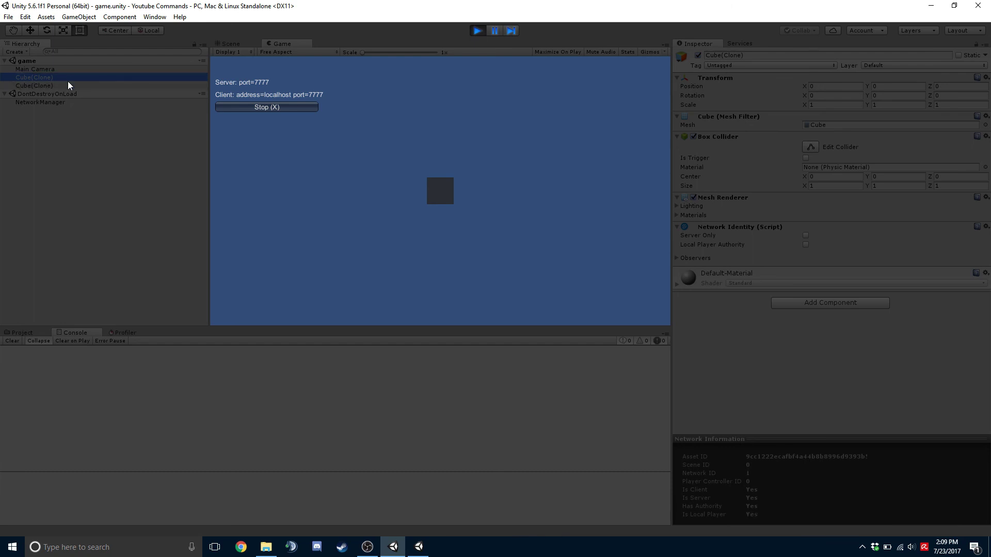
pyautogui.click(73, 86)
pyautogui.click(418, 547)
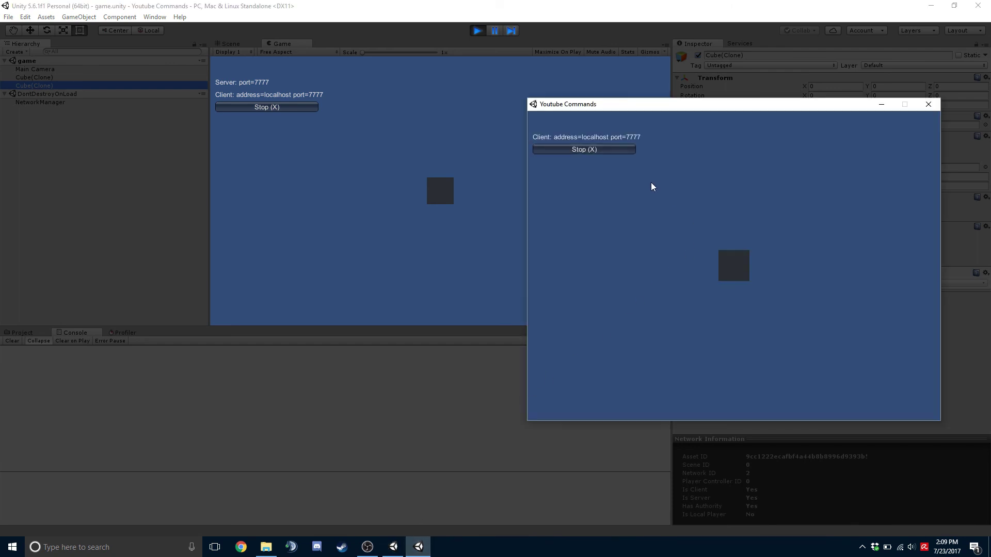
# Stop the standalone client with its X button, leaving the host with one Cube(Clone).
pyautogui.click(595, 149)
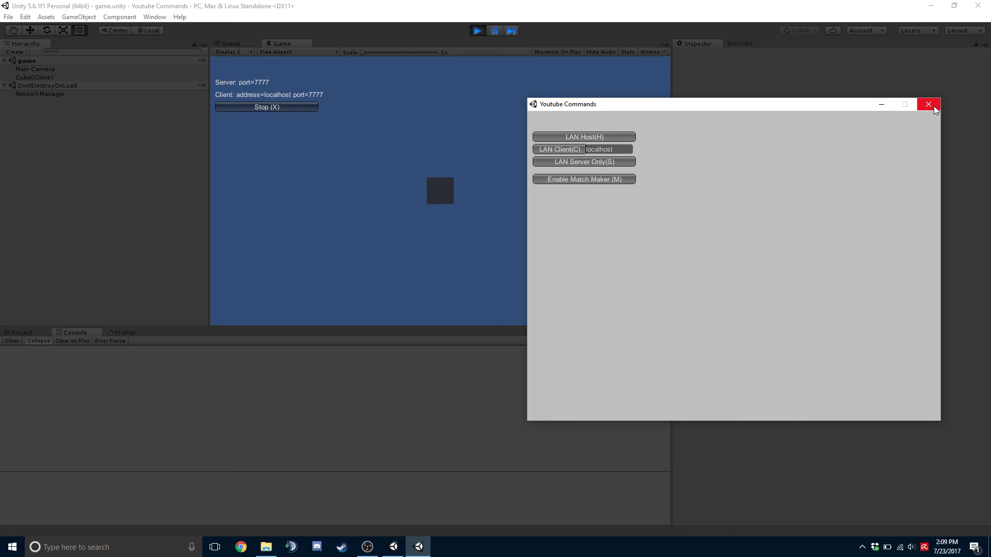